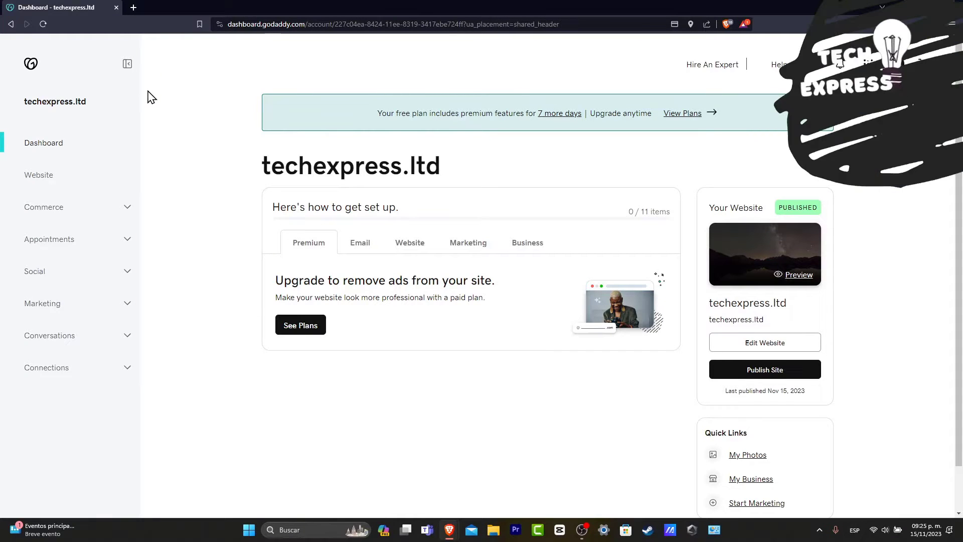
Open GoDaddy's management page for techexpress.ltd, keeping a second tab for Google Sites
left_click(137, 7)
left_click(82, 7)
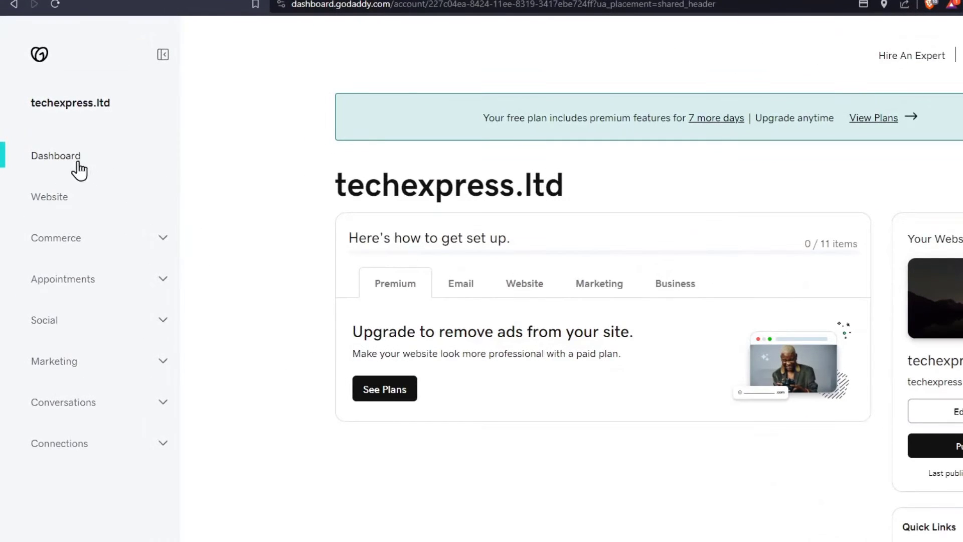
left_click(73, 160)
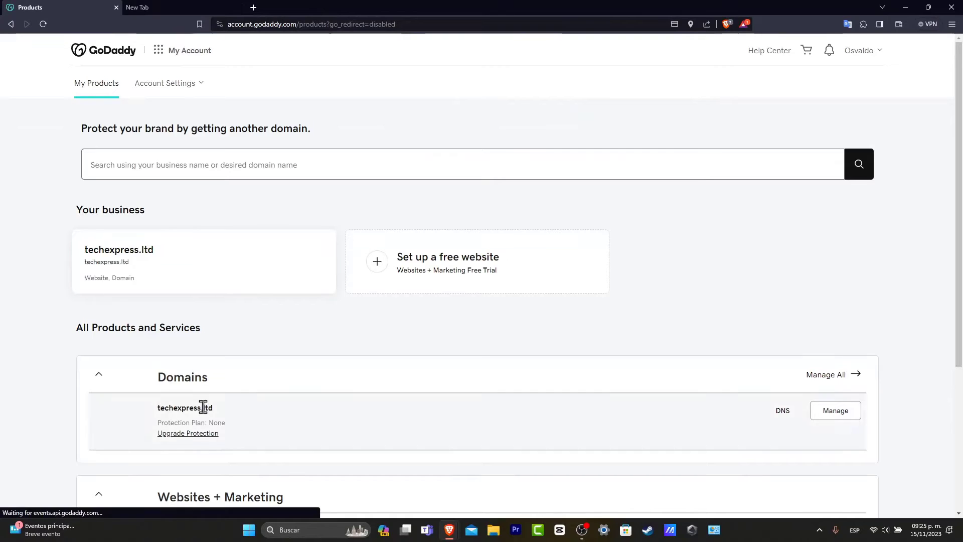
left_click(836, 414)
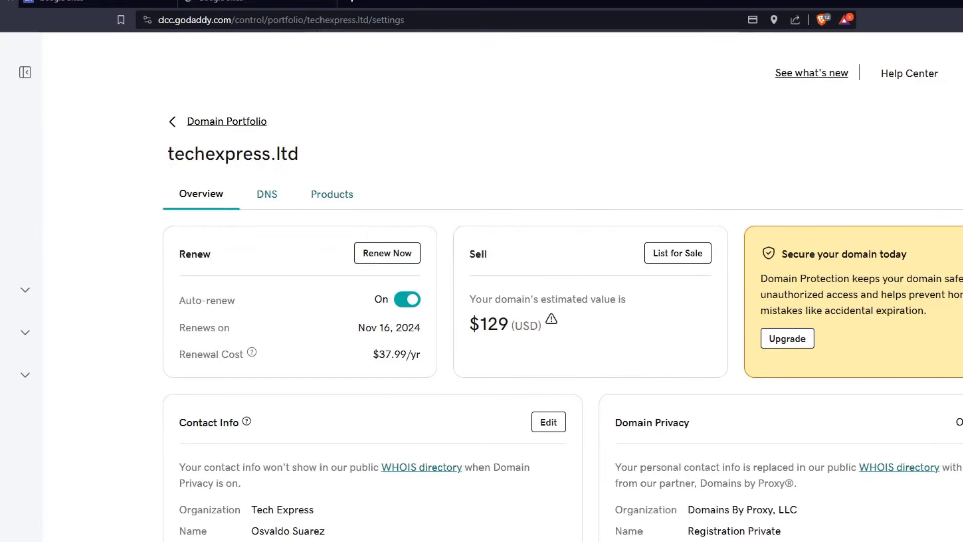
Create a new blank Google Site and set its header to Title only
left_click(209, 4)
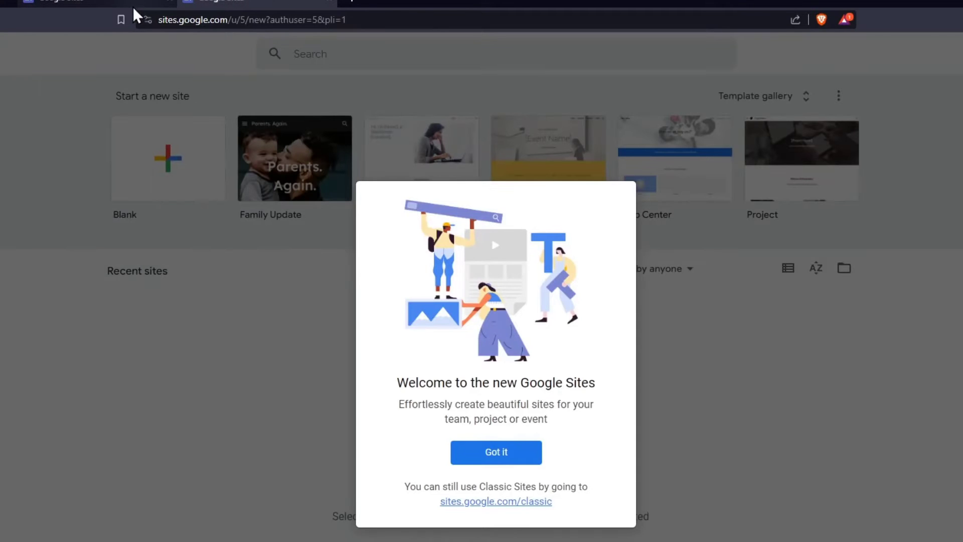
left_click(168, 2)
left_click(504, 454)
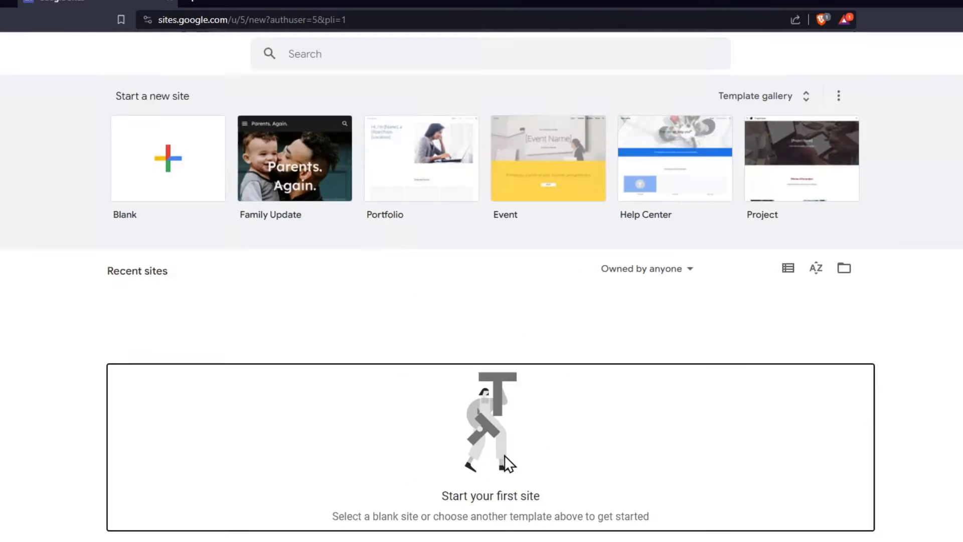
left_click(169, 189)
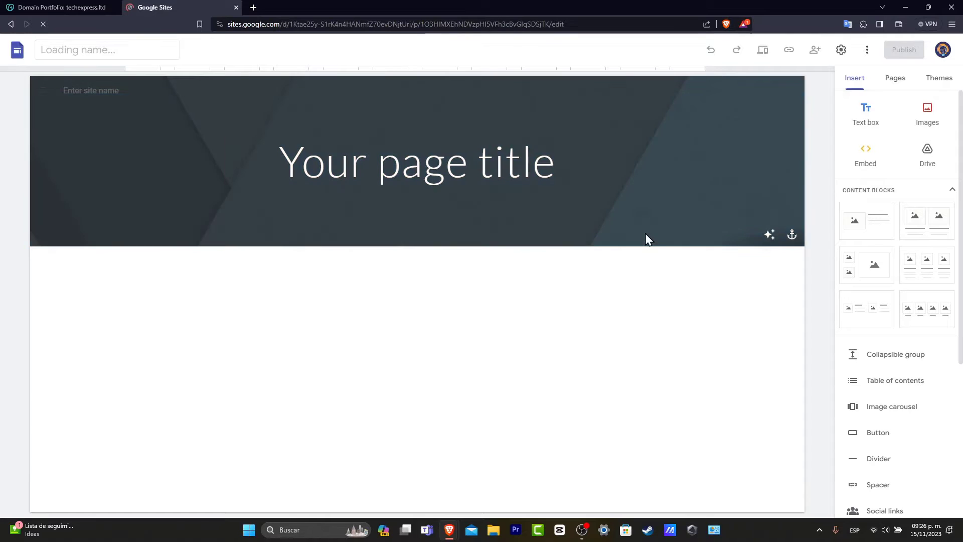
left_click(106, 232)
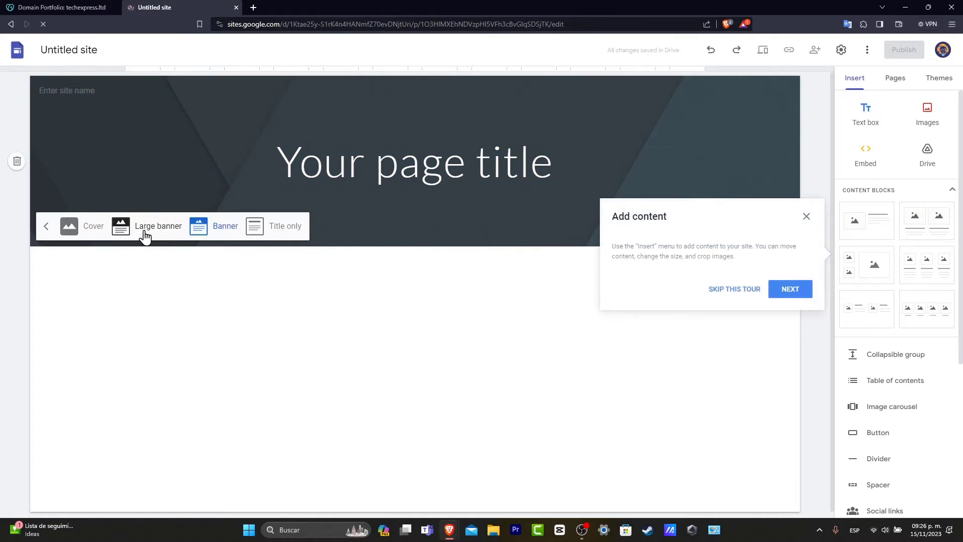
left_click(256, 233)
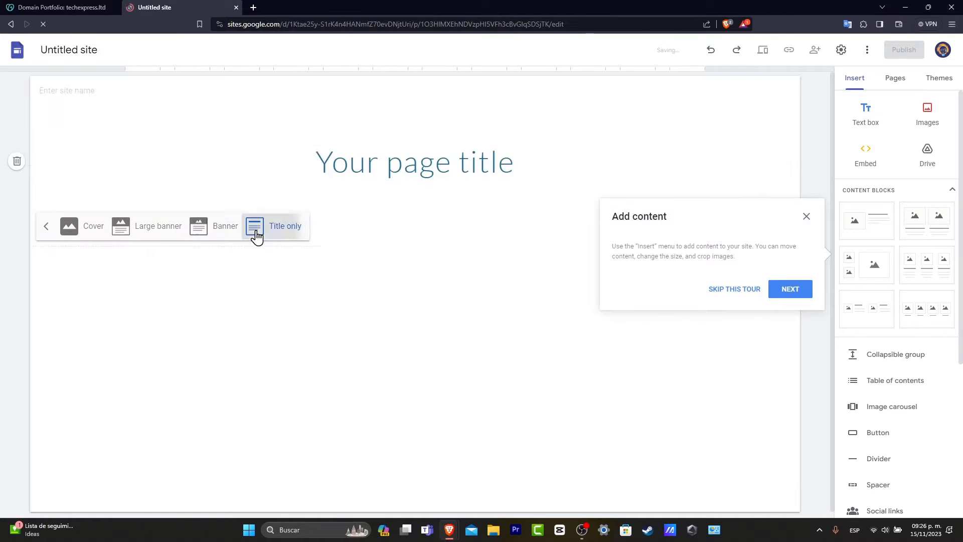
Delete the placeholder title and add a text box for the 'Tech Express website' heading
left_click(504, 129)
key("BackSpace")
left_click(551, 294)
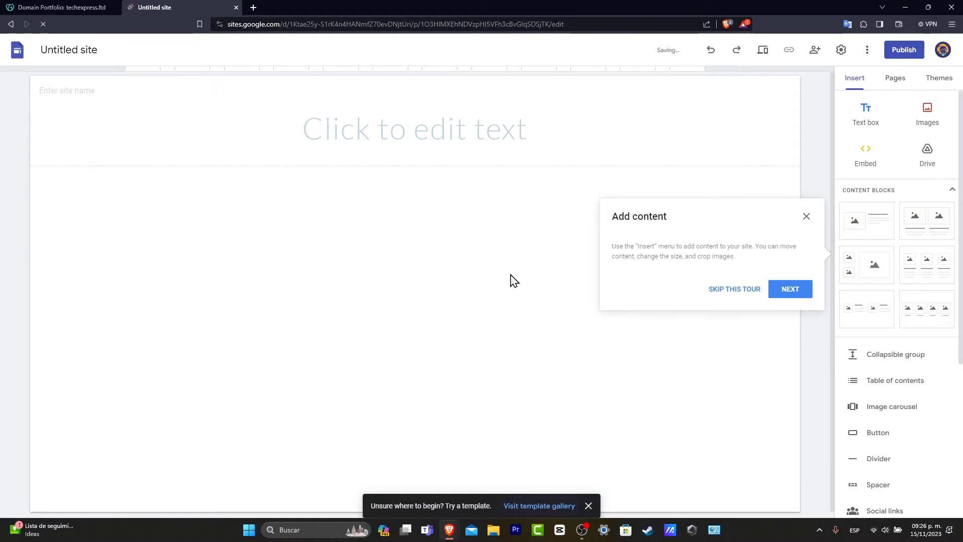
left_click(807, 216)
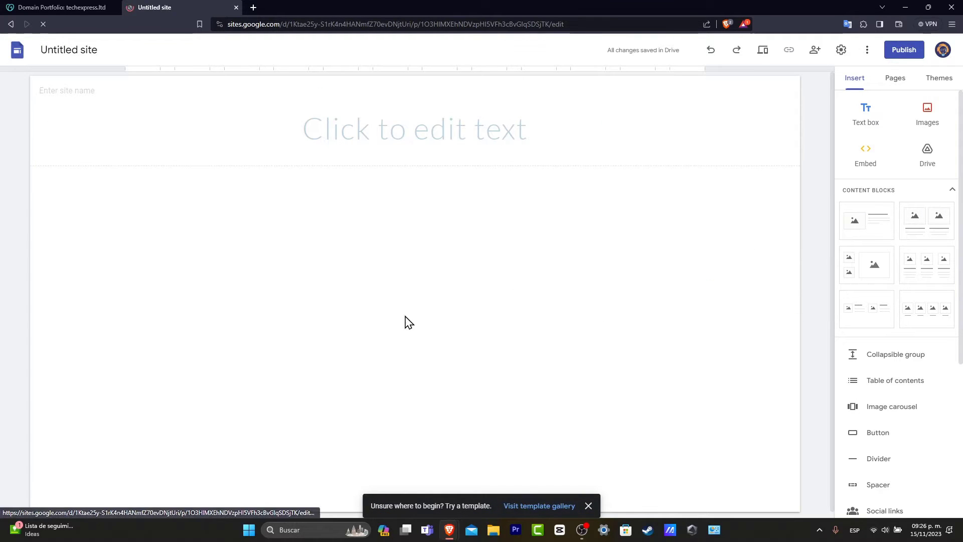
left_click(864, 130)
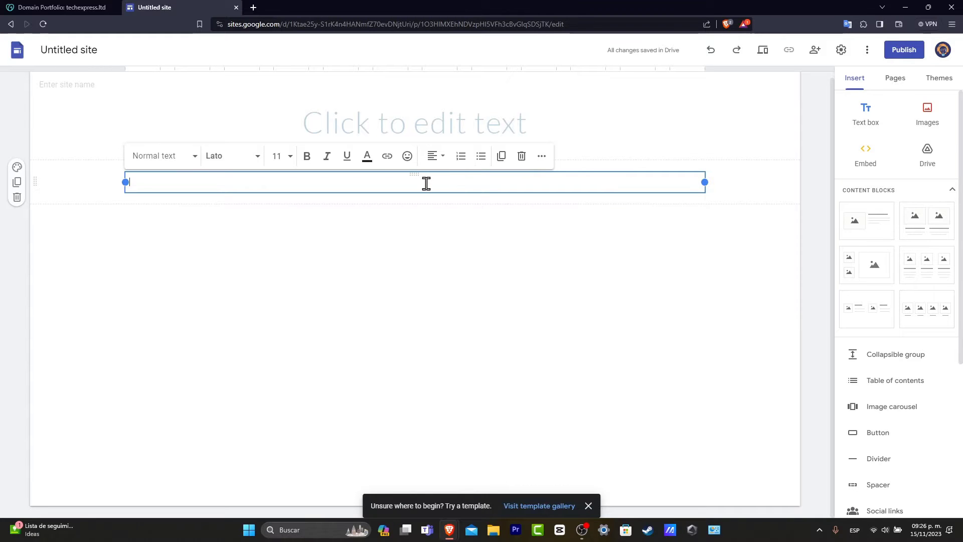
type("f")
key("BackSpace")
type("Tech Express website")
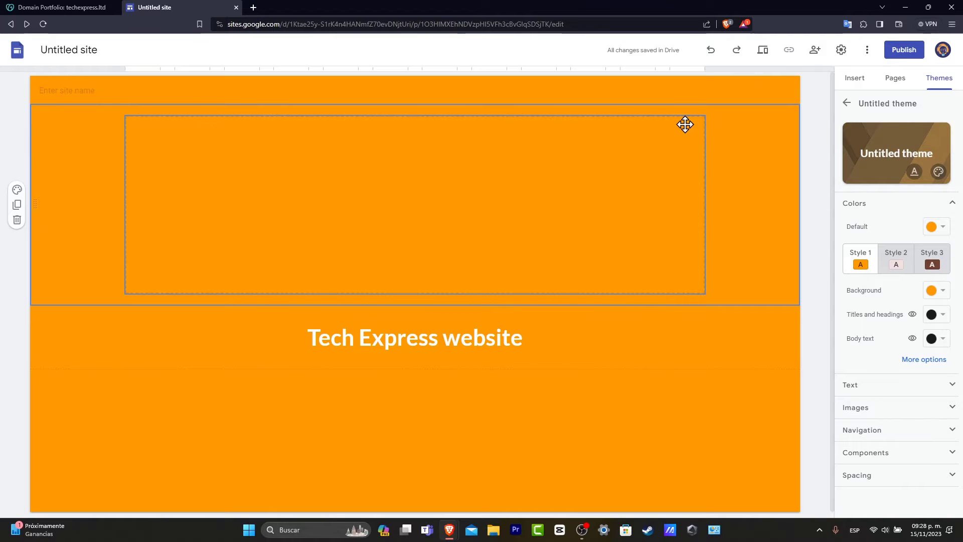
Start custom domain setup from the site's publish settings, with www as the subdomain
left_click(888, 49)
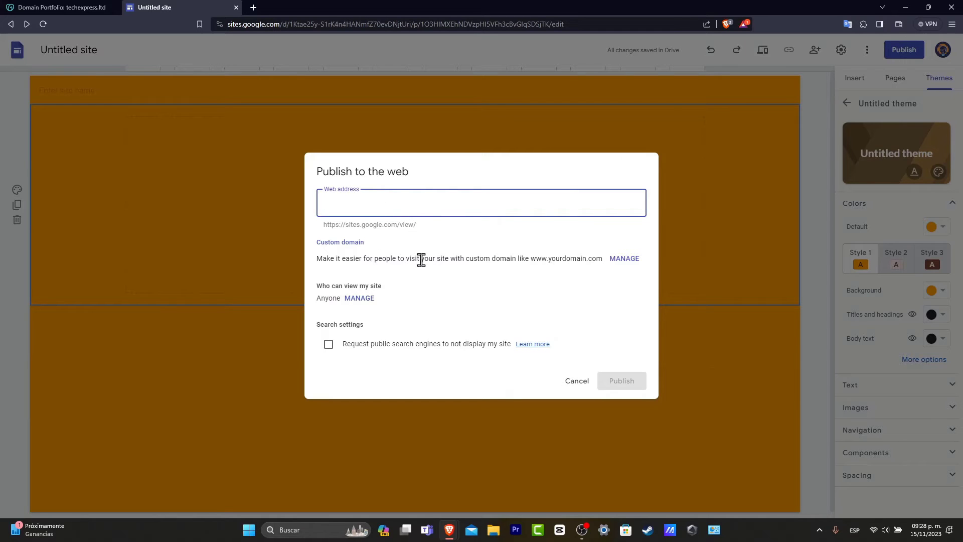
left_click(359, 244)
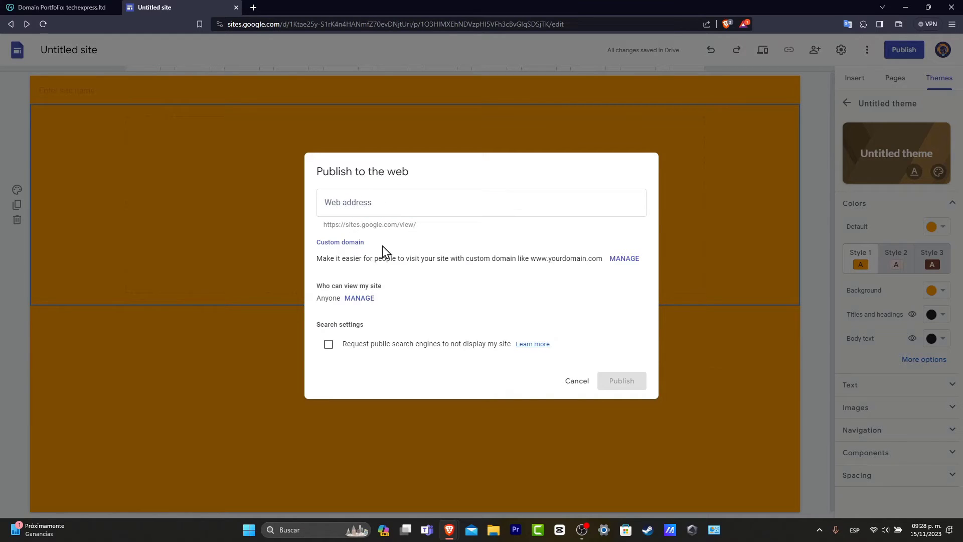
left_click(623, 259)
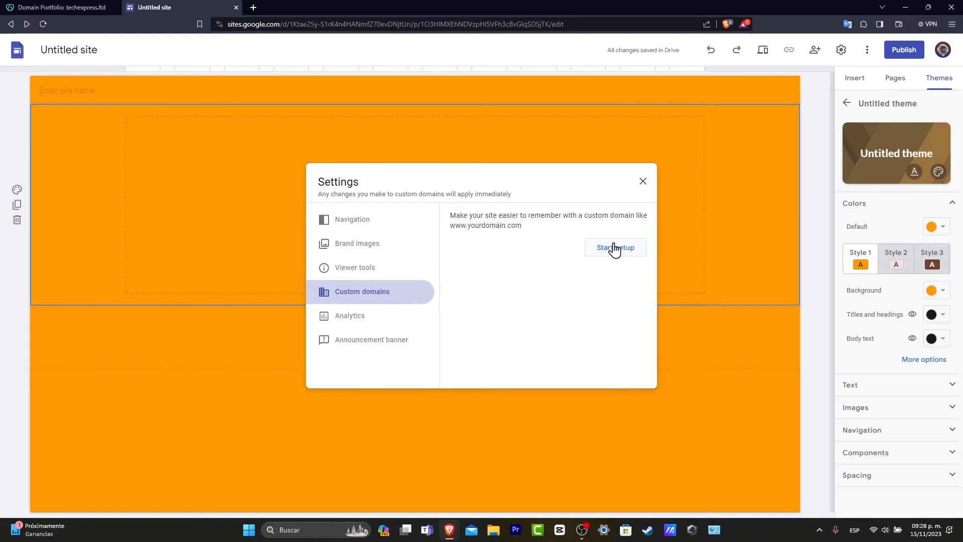
left_click(615, 249)
left_click(383, 251)
left_click_drag(377, 227, 419, 235)
left_click(536, 257)
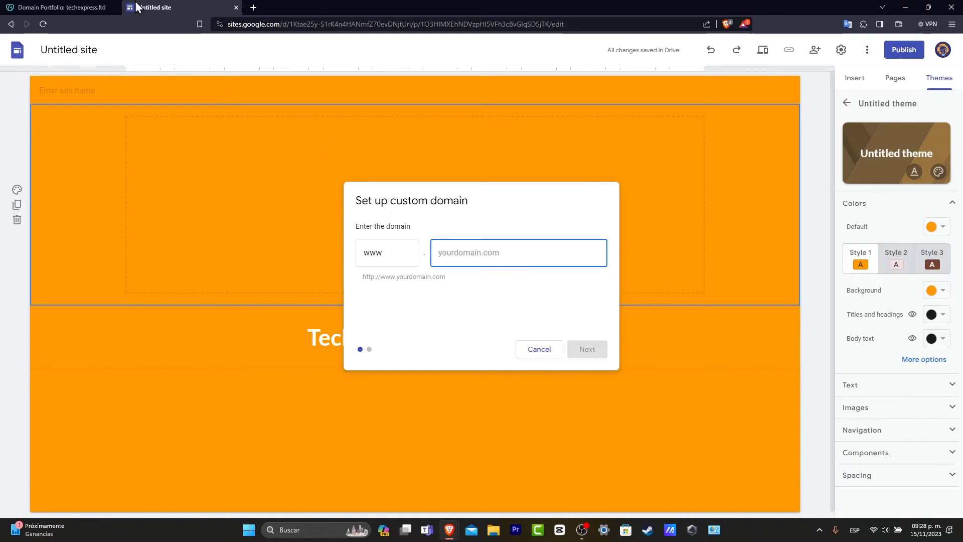
Copy techexpress.ltd from GoDaddy into the domain field, which reports it as not verified
left_click(75, 7)
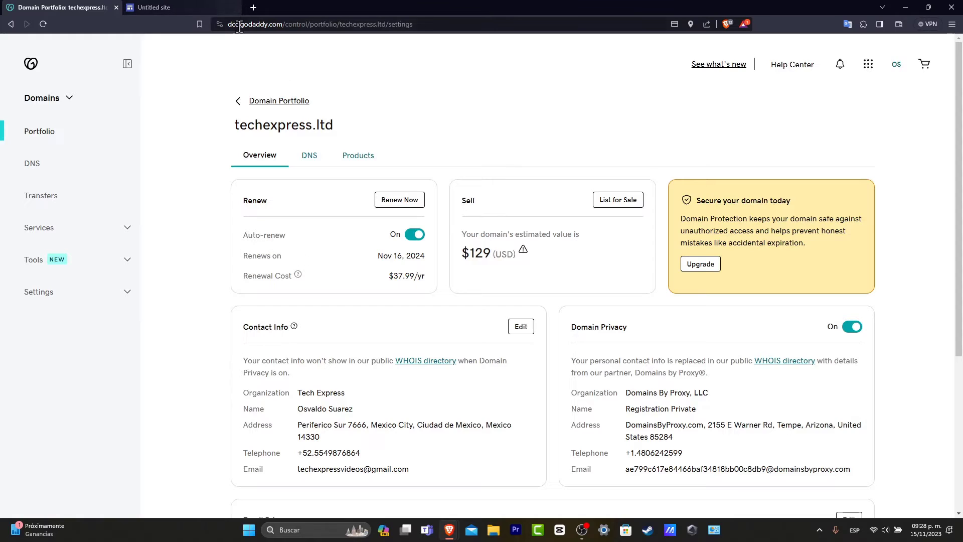
left_click_drag(348, 127, 234, 125)
key("ctrl+c")
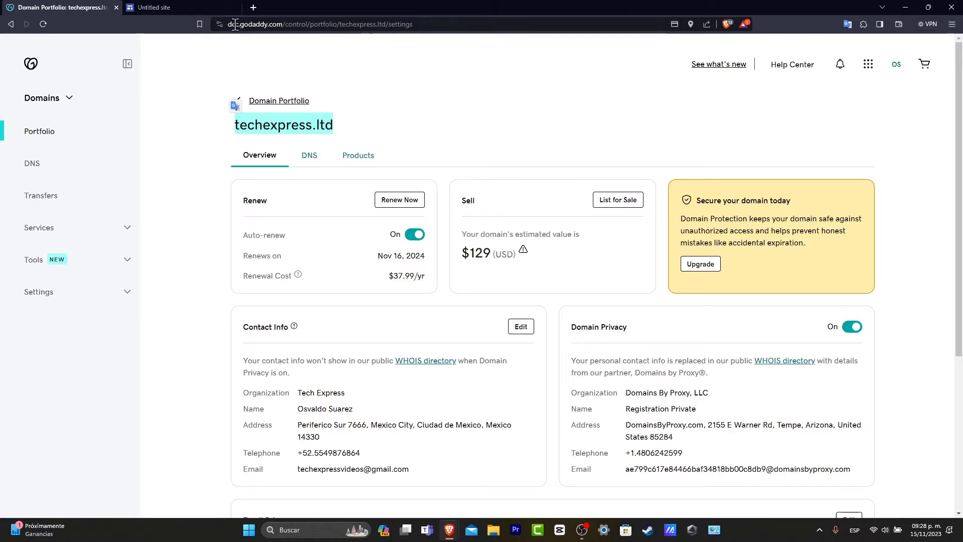
left_click(190, 4)
key("ctrl+v")
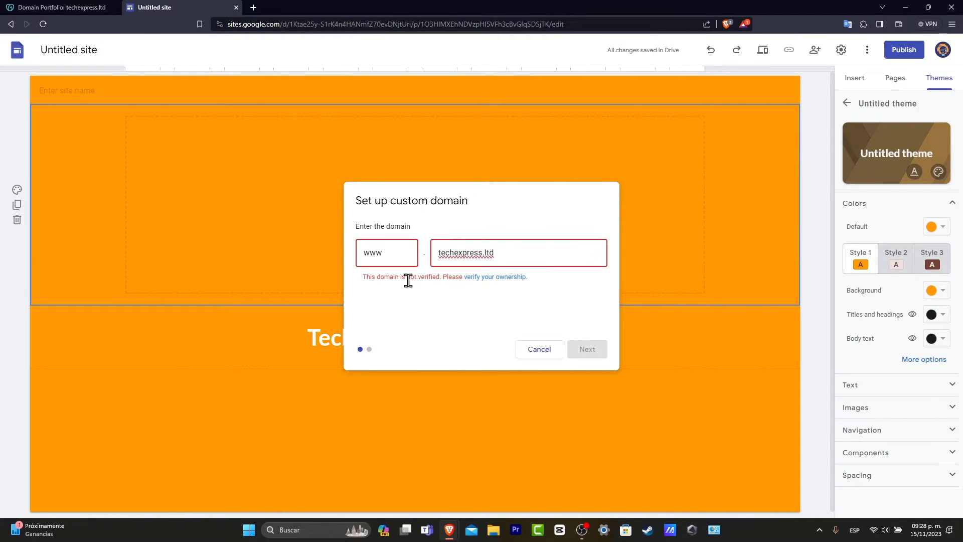
left_click_drag(408, 280, 457, 286)
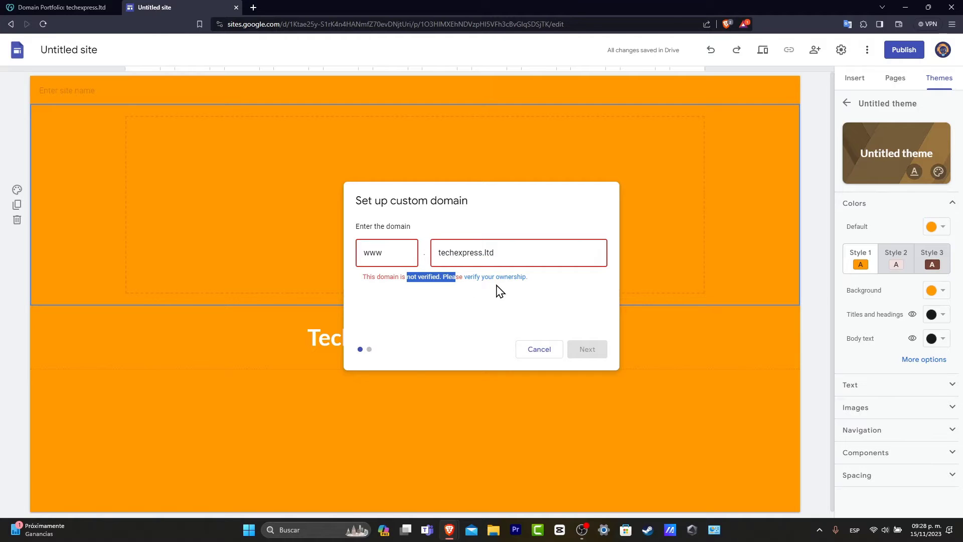
Add techexpress.ltd as a Search Console domain property and verify through GoDaddy.com
left_click(580, 292)
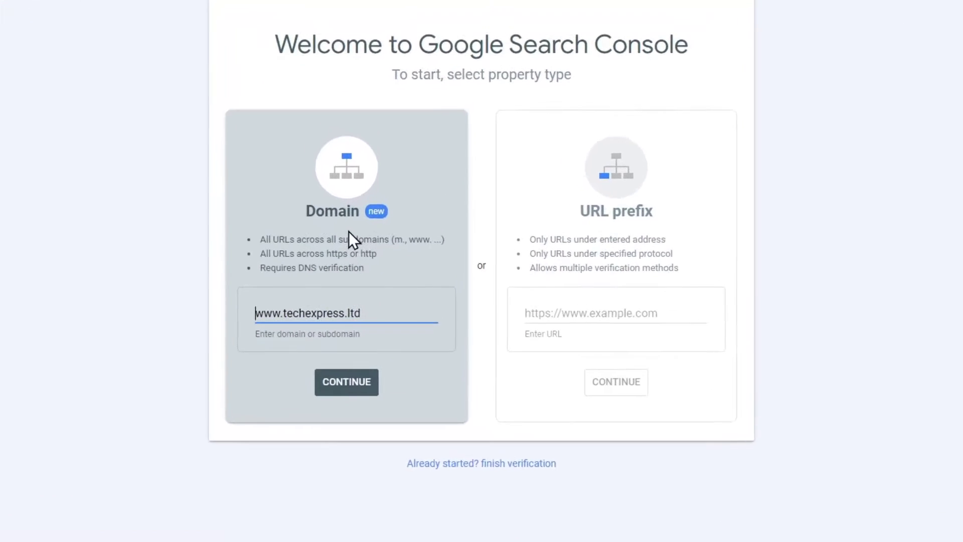
left_click(358, 380)
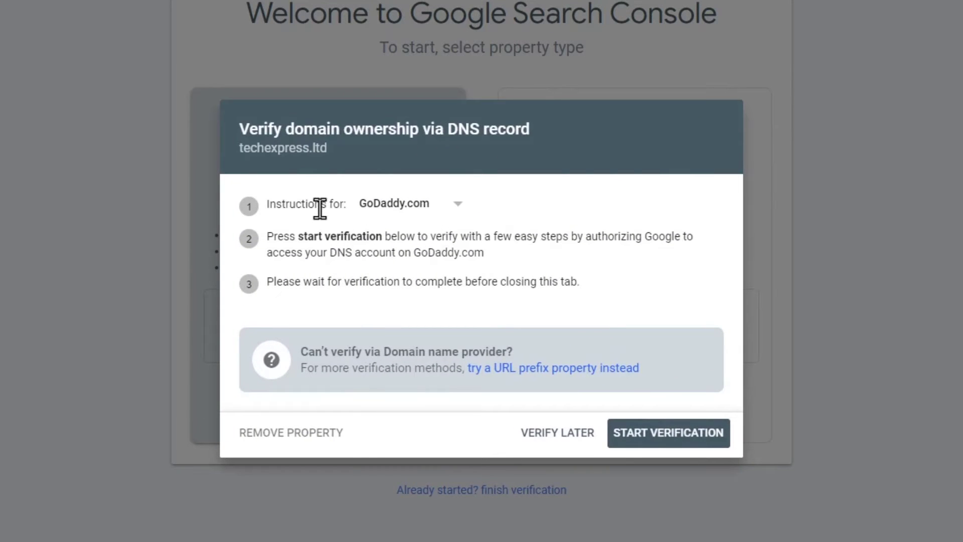
left_click(399, 207)
left_click(568, 219)
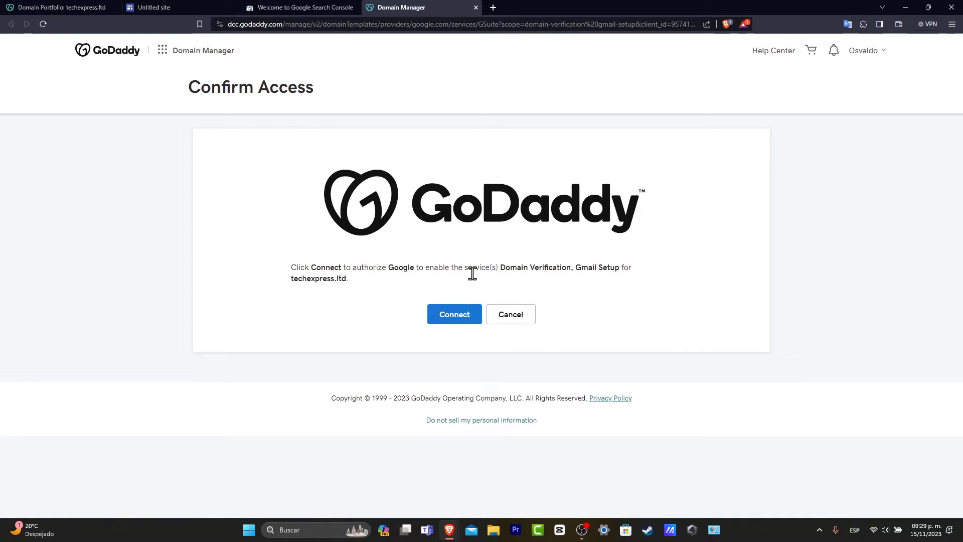
Grant Google access on GoDaddy's Confirm Access page to verify techexpress.ltd
left_click(469, 317)
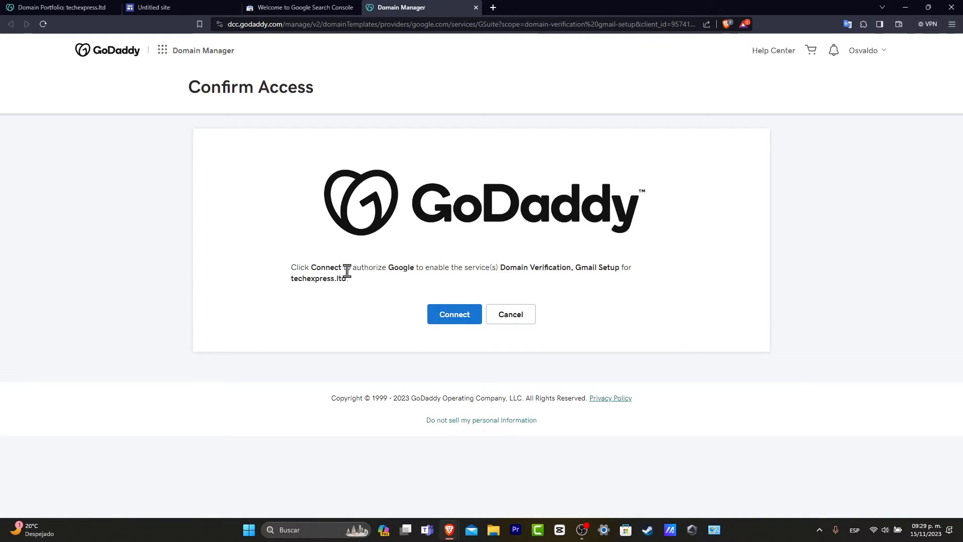
left_click_drag(347, 271, 579, 271)
left_click(461, 315)
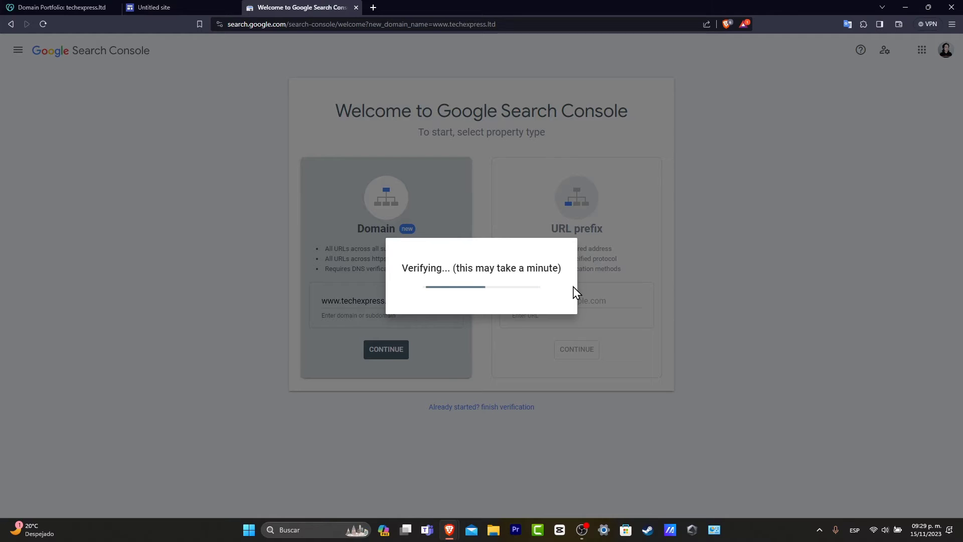
Confirm Search Console's ownership verification and recheck the Sites domain-not-verified warning
left_click(80, 6)
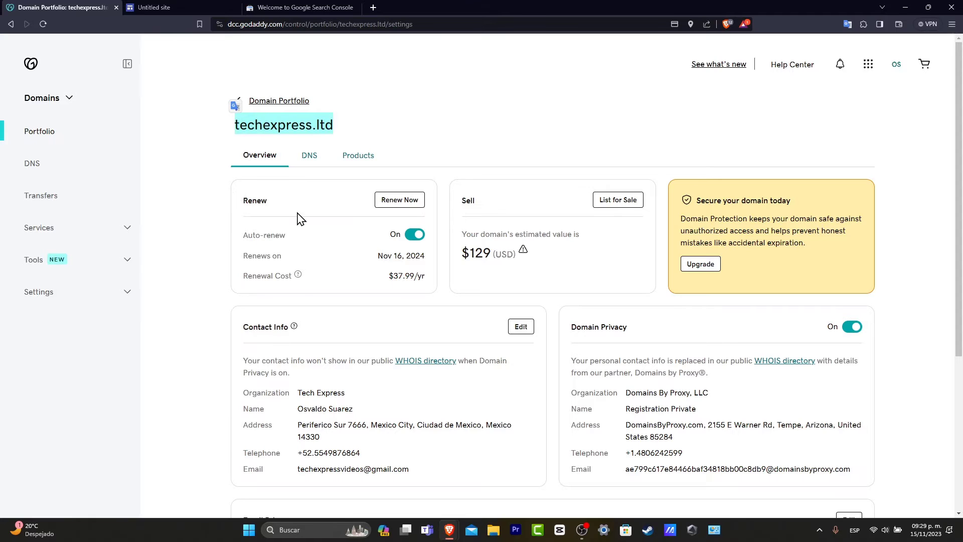
left_click(299, 8)
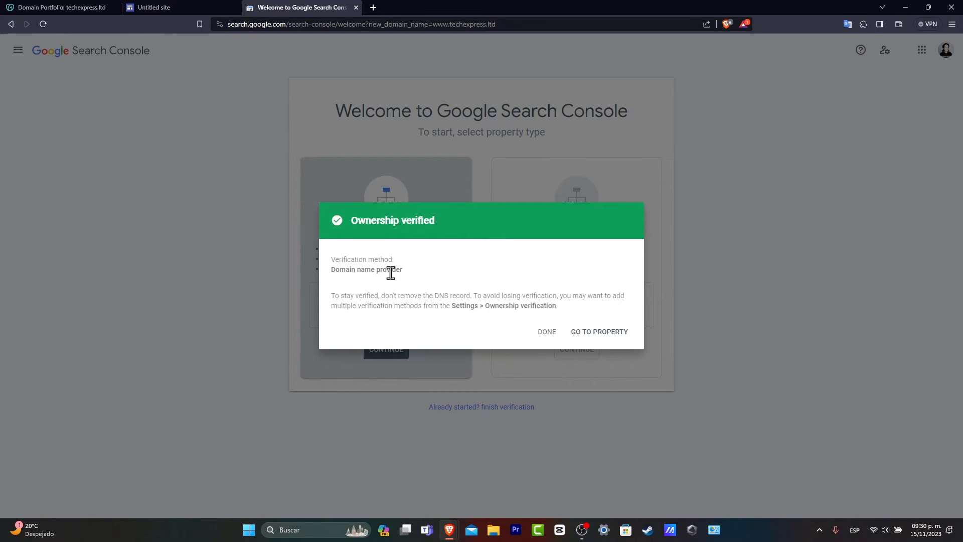
left_click(547, 332)
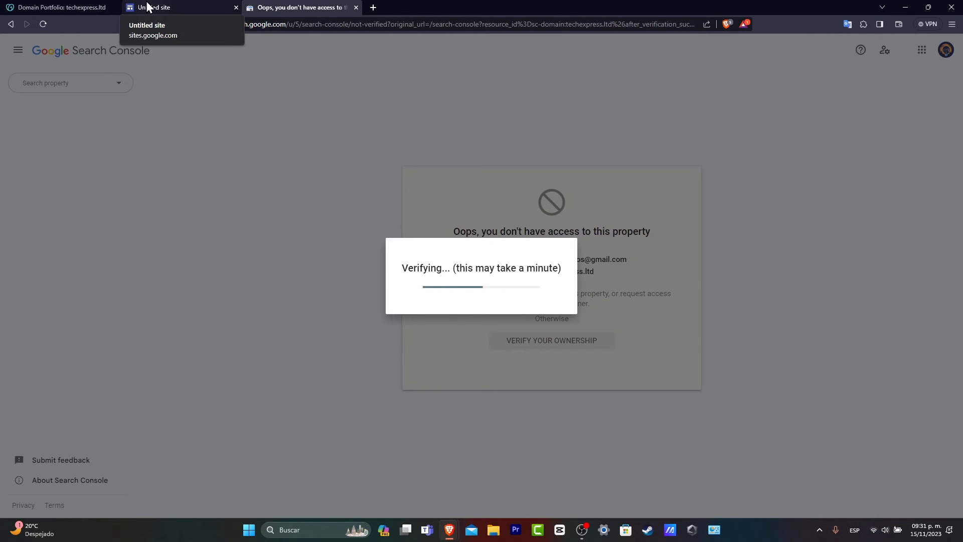
left_click(149, 7)
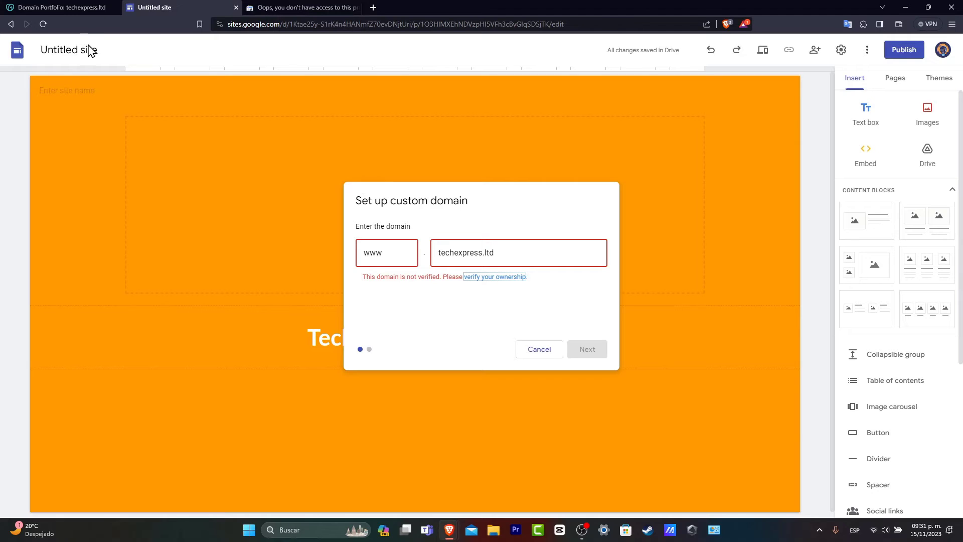
left_click_drag(390, 279, 552, 288)
left_click(556, 290)
Open the verified techexpress.ltd property in Search Console and dismiss its welcome message
key("ctrl+Tab")
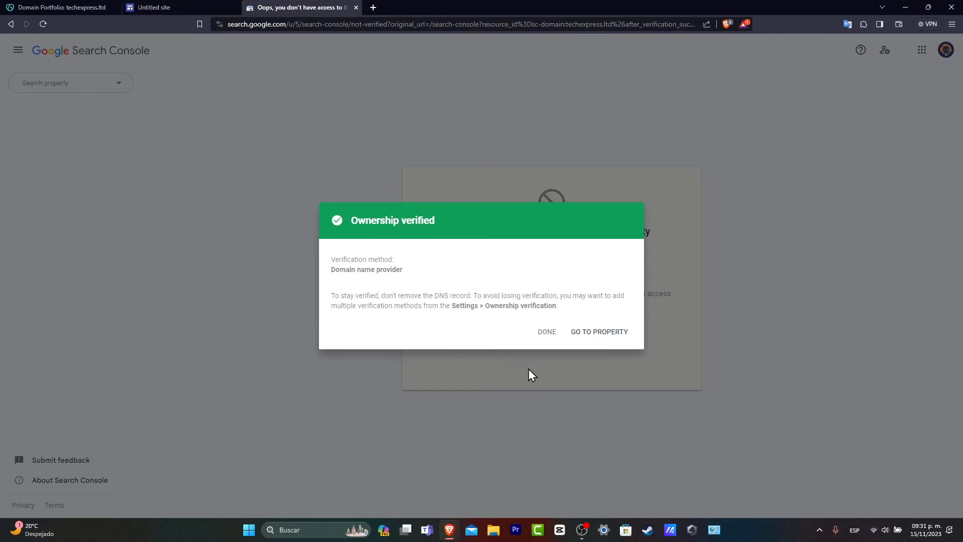
left_click(187, 7)
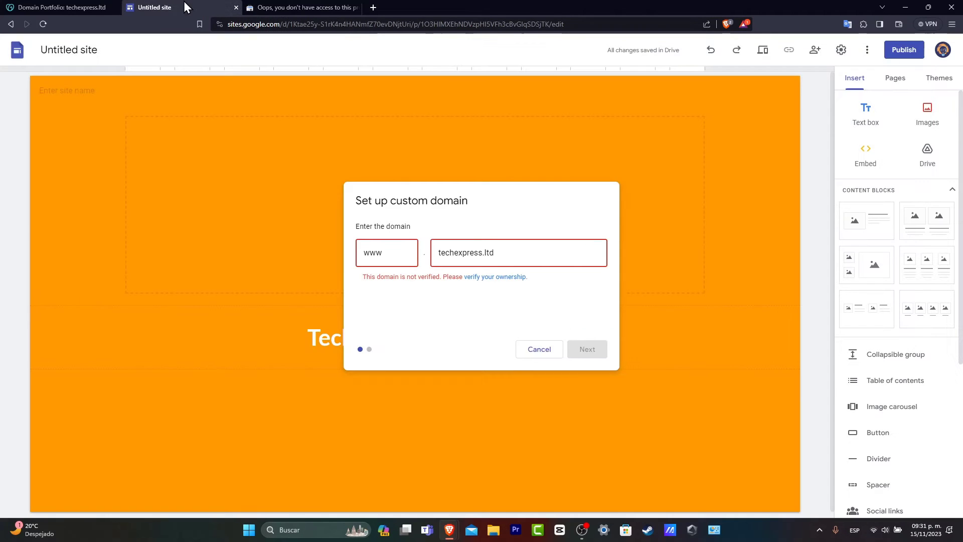
left_click(326, 7)
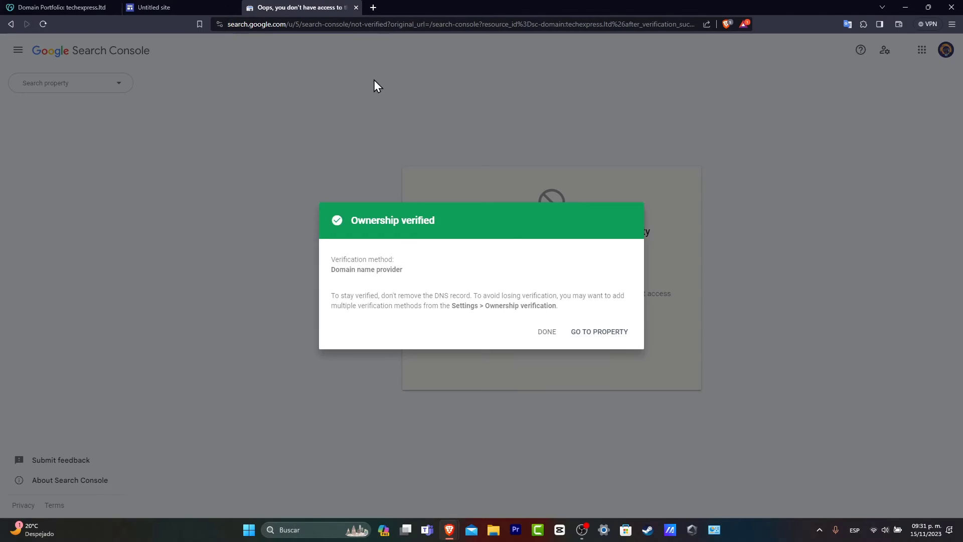
left_click(613, 336)
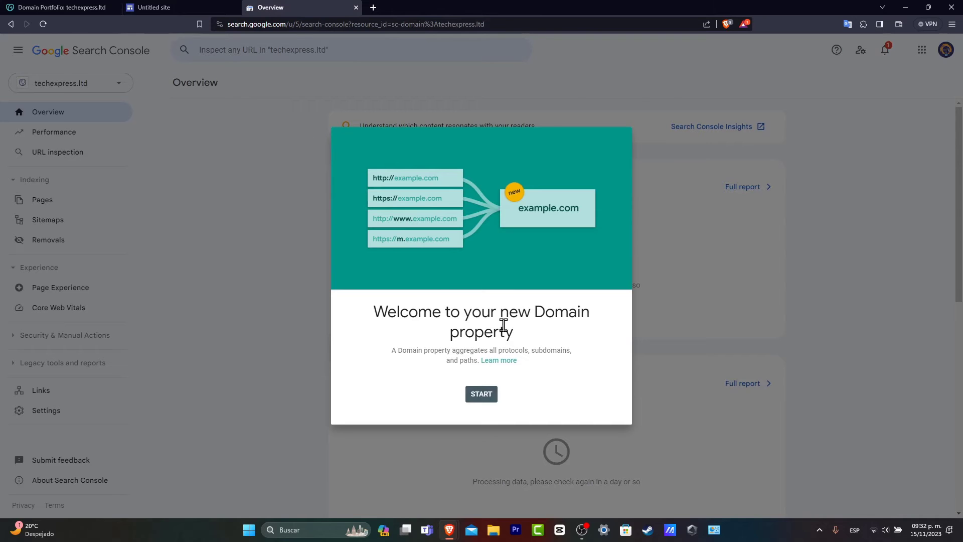
left_click(487, 394)
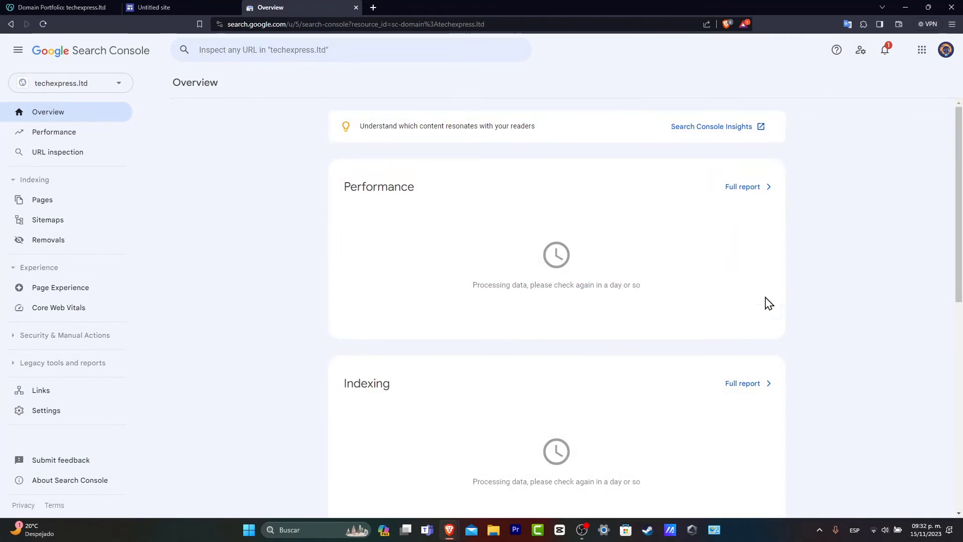
Revalidate techexpress.ltd in Sites and continue to the CNAME instructions for ghs.googlehosted.com
left_click(946, 50)
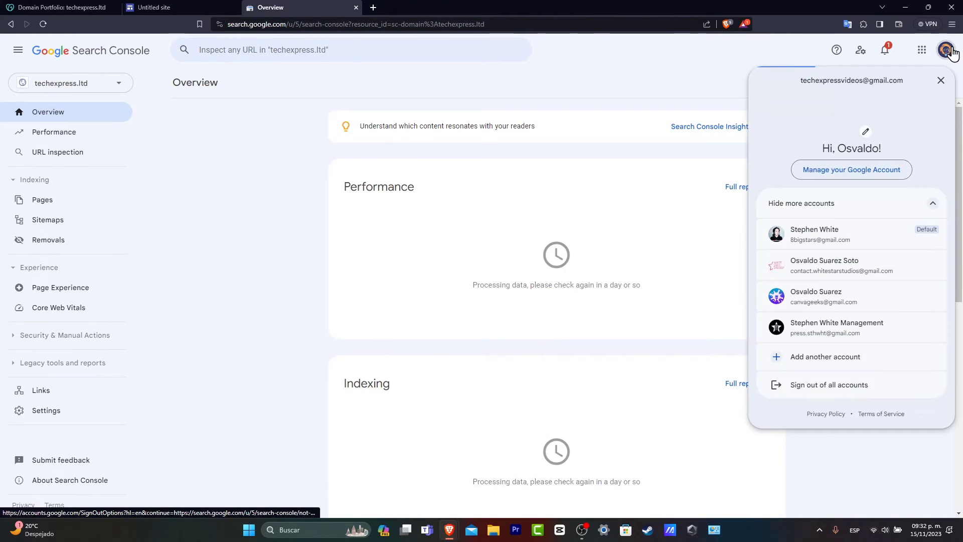
left_click(147, 7)
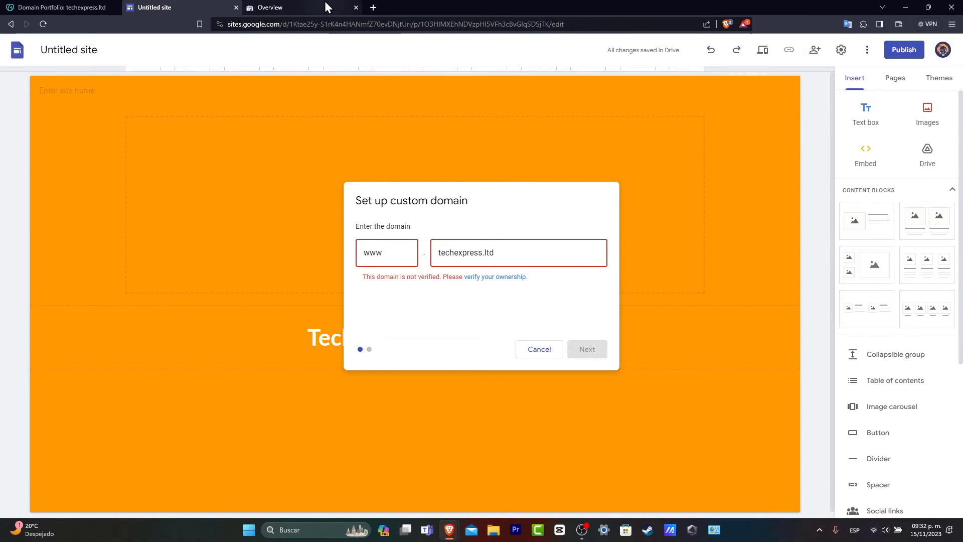
left_click(489, 253)
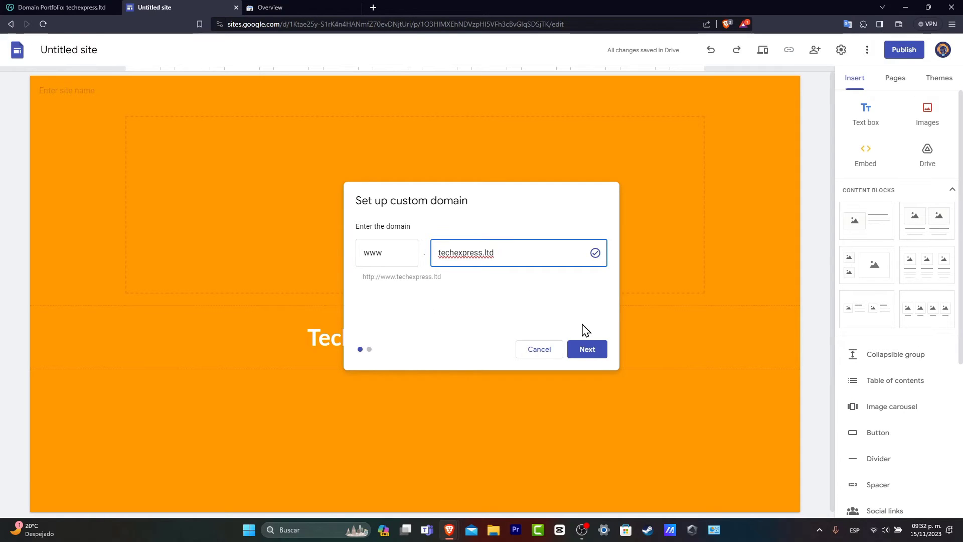
left_click(586, 350)
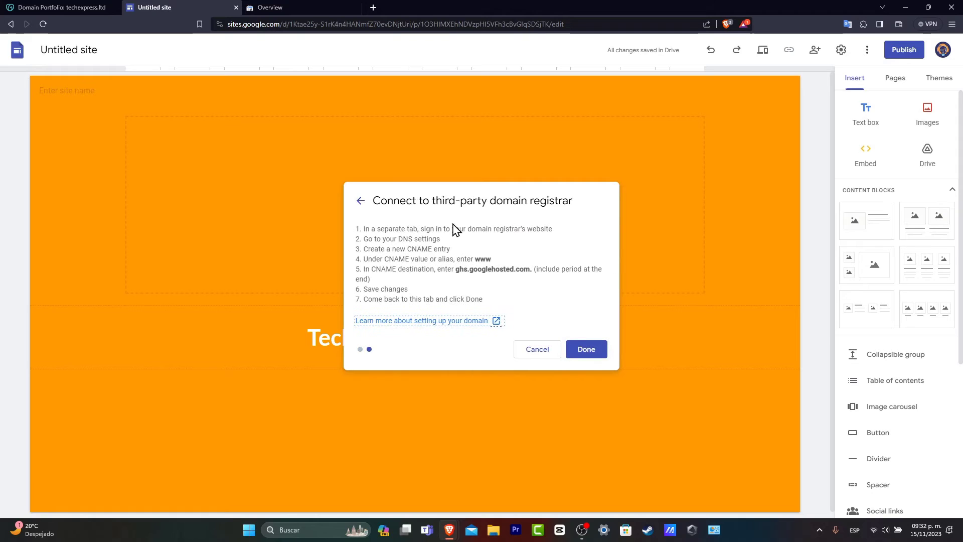
left_click_drag(461, 201, 579, 203)
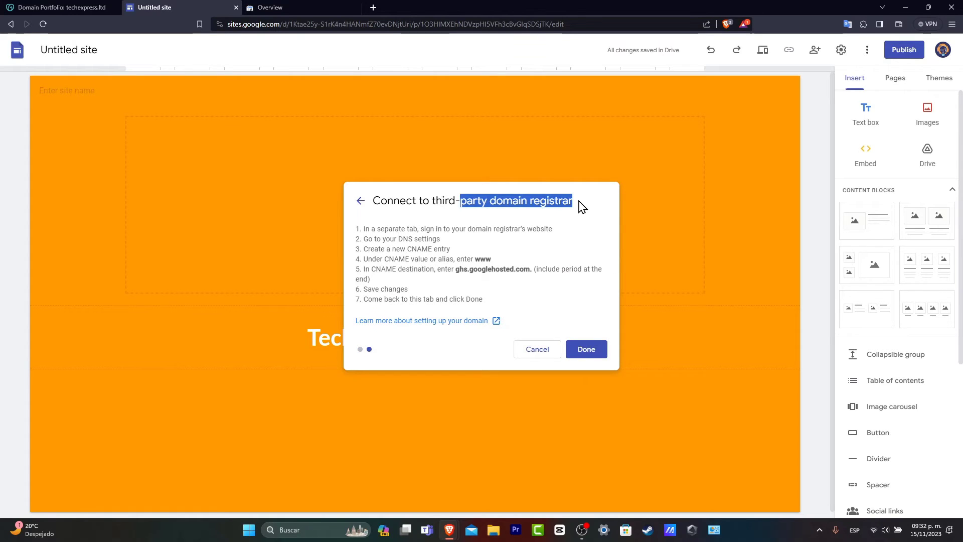
left_click(511, 242)
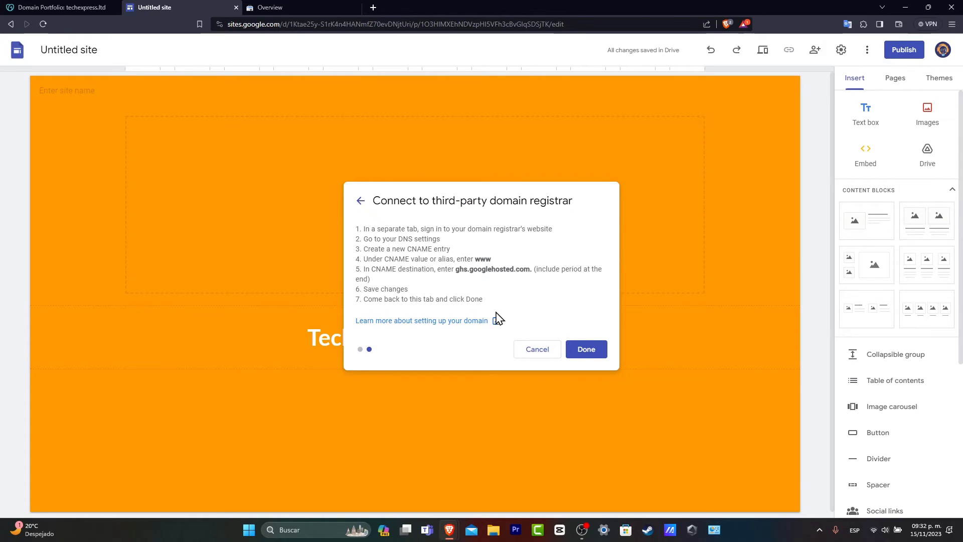
Open GoDaddy's DNS Records for techexpress.ltd and start a new record
left_click(64, 6)
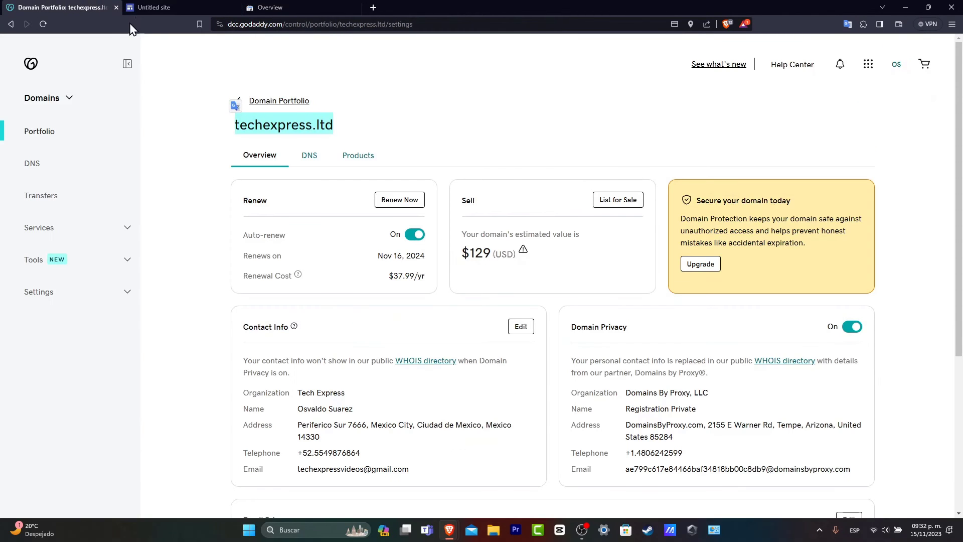
left_click(318, 162)
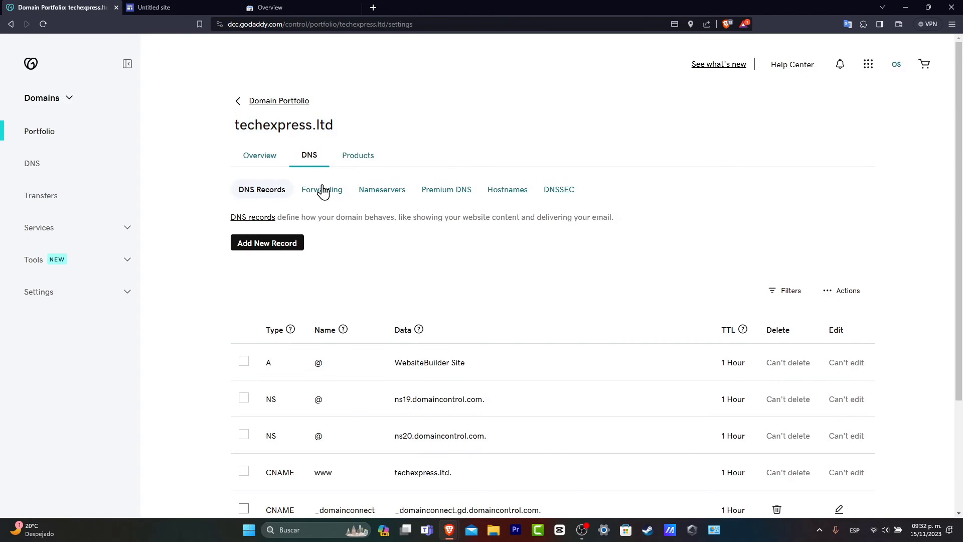
scroll(652, 447, "down", 3)
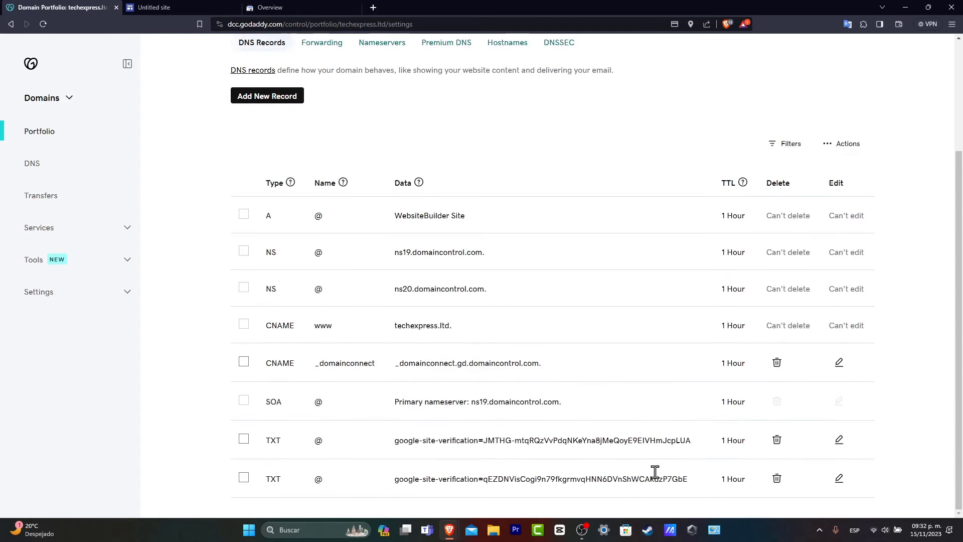
scroll(590, 474, "up", 3)
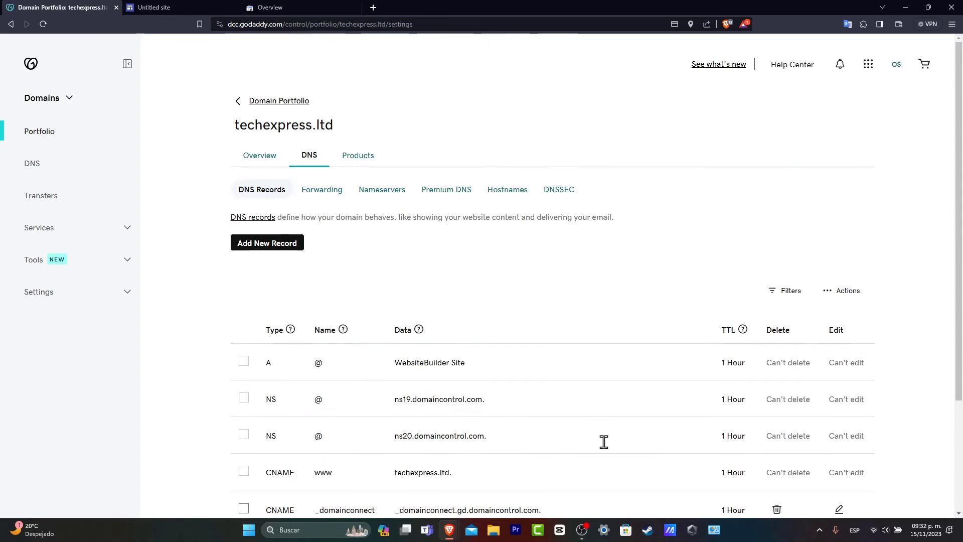
left_click(280, 248)
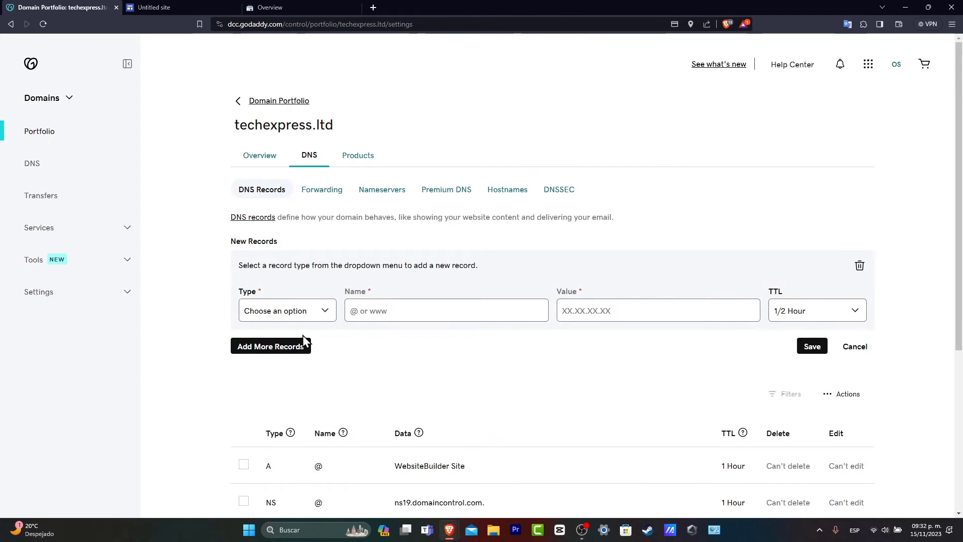
left_click(151, 8)
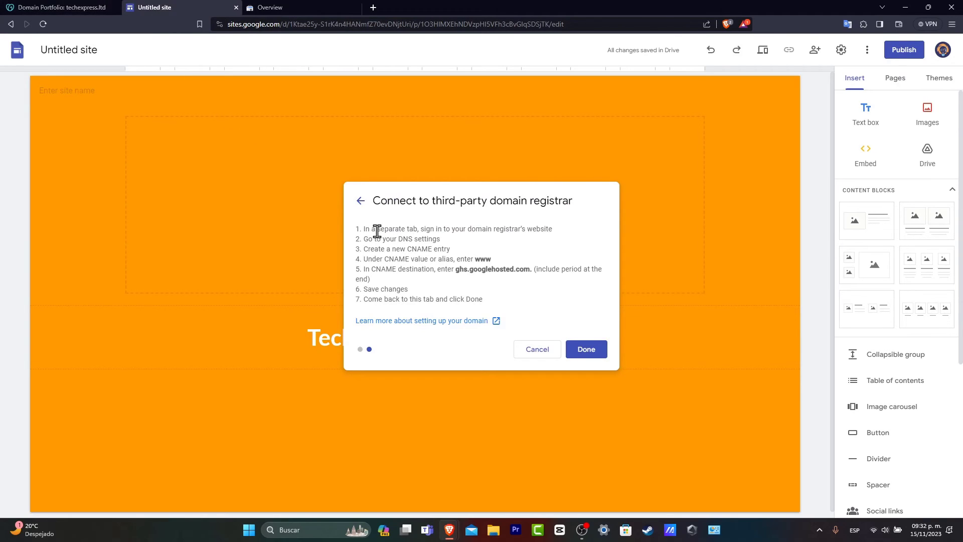
left_click_drag(377, 229, 435, 249)
Set the new GoDaddy DNS record's type to CNAME for the www host
left_click(66, 7)
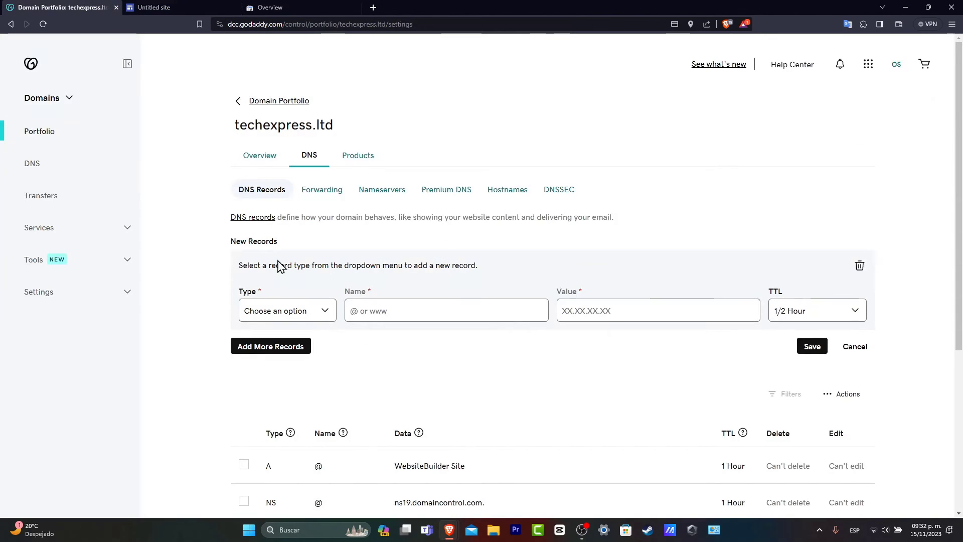
left_click(320, 311)
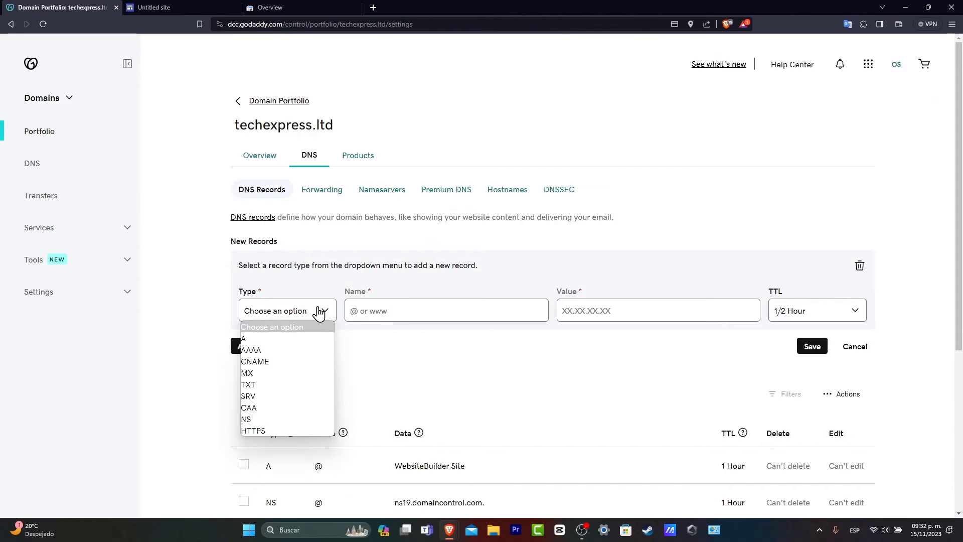
left_click(269, 362)
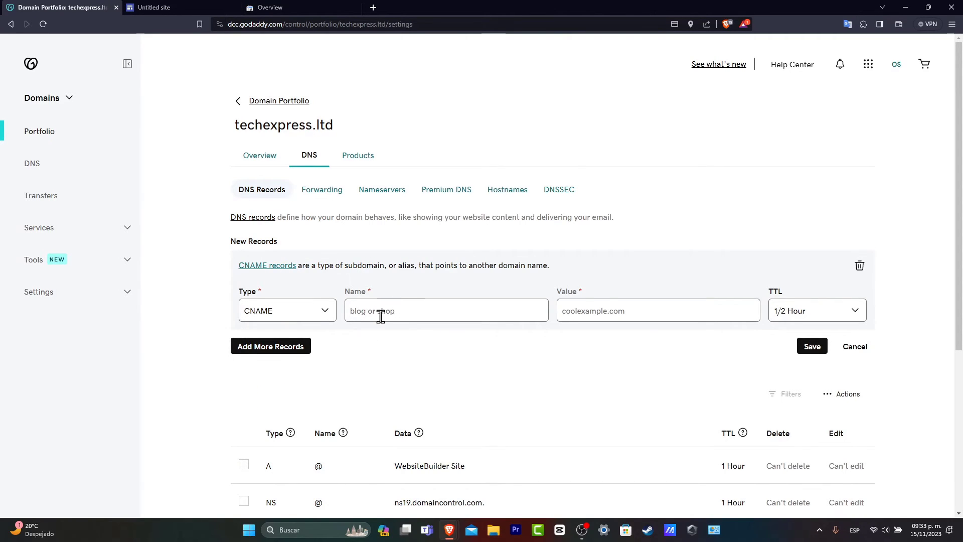
left_click(154, 8)
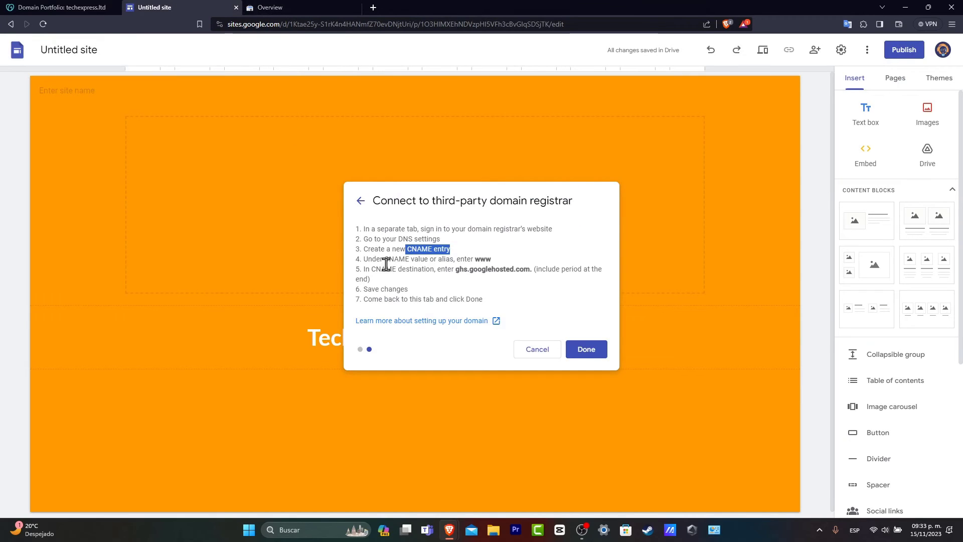
left_click_drag(385, 259, 497, 266)
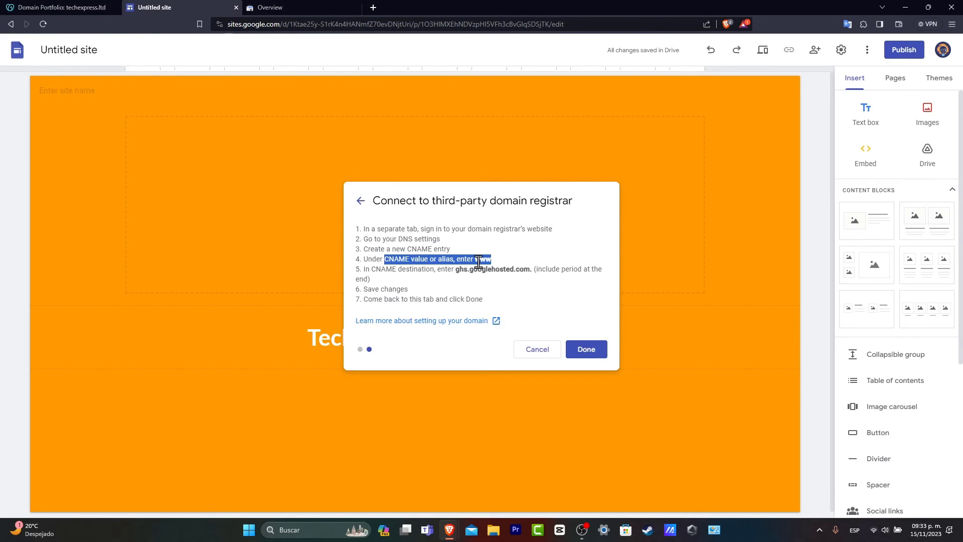
left_click(86, 8)
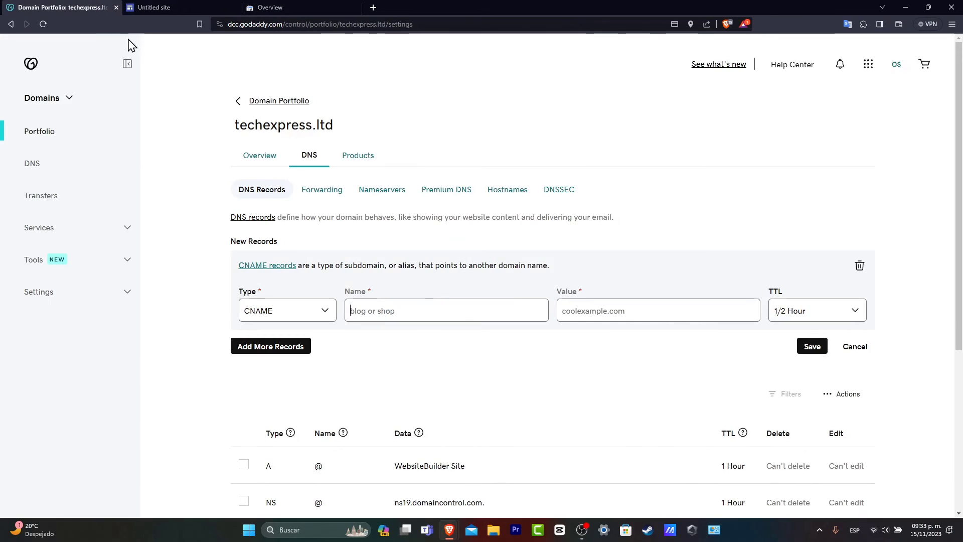
Paste ghs.googlehosted.com. from the Sites instructions into the record's Value field
key("ctrl+Tab")
left_click_drag(406, 270, 523, 269)
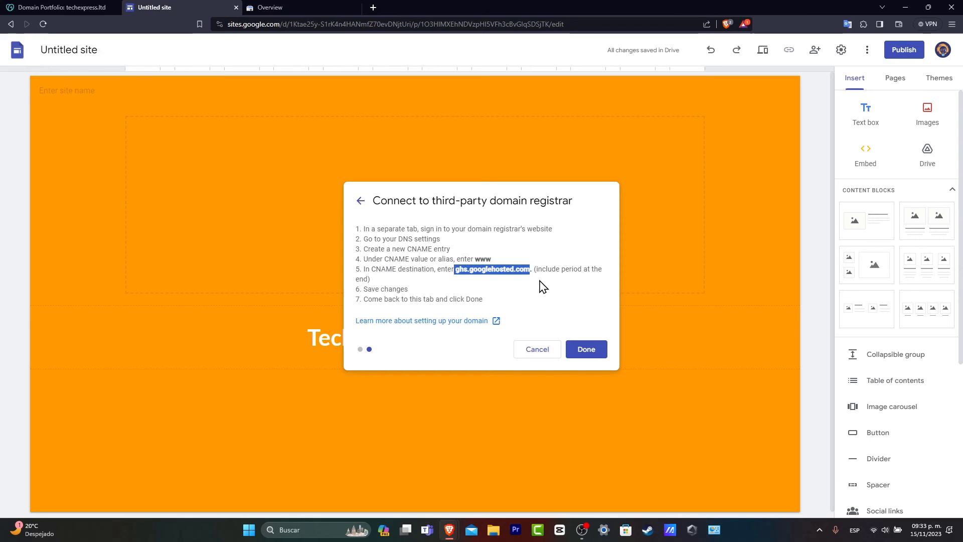
key("ctrl+shift+Tab")
left_click(606, 310)
key("ctrl+v")
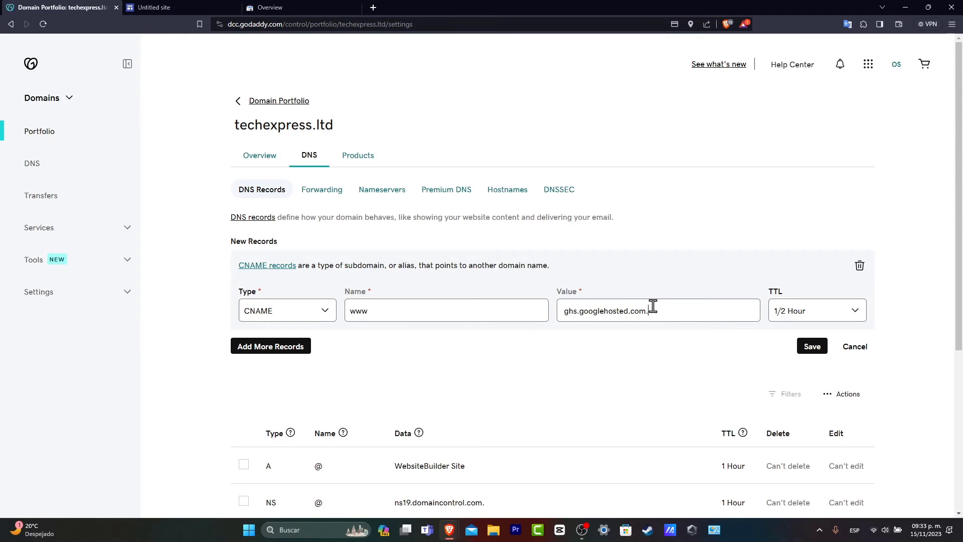
Save the CNAME record; GoDaddy flags it invalid beside an existing www CNAME
key("ctrl+Tab")
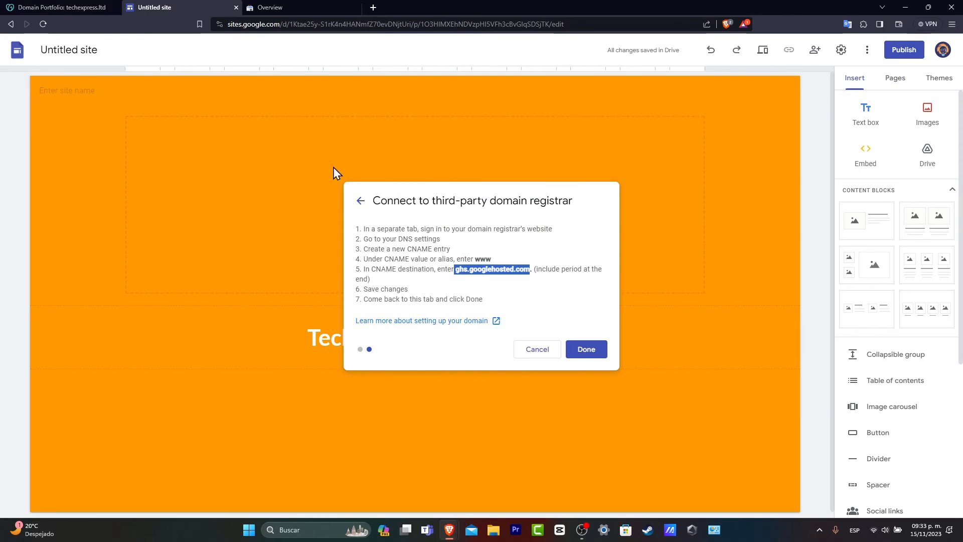
left_click(60, 7)
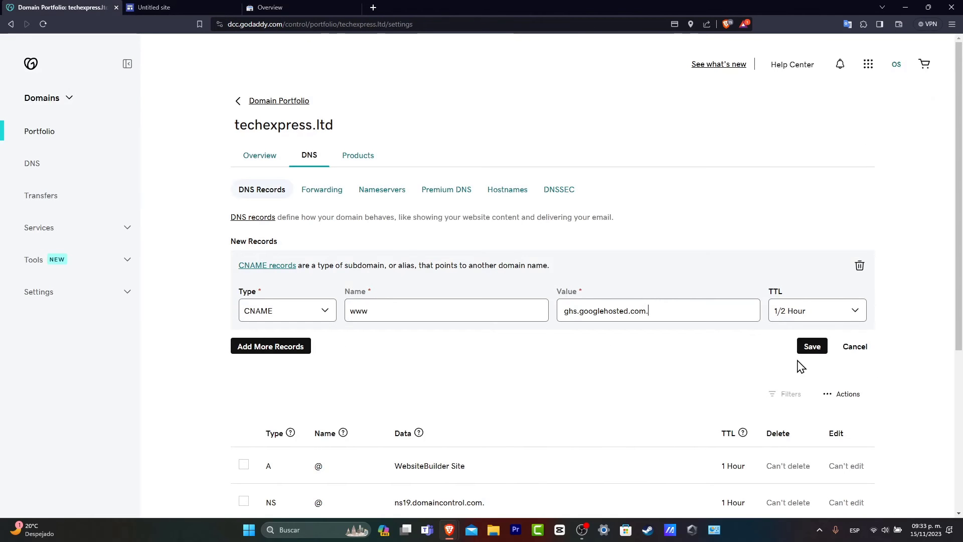
left_click(814, 347)
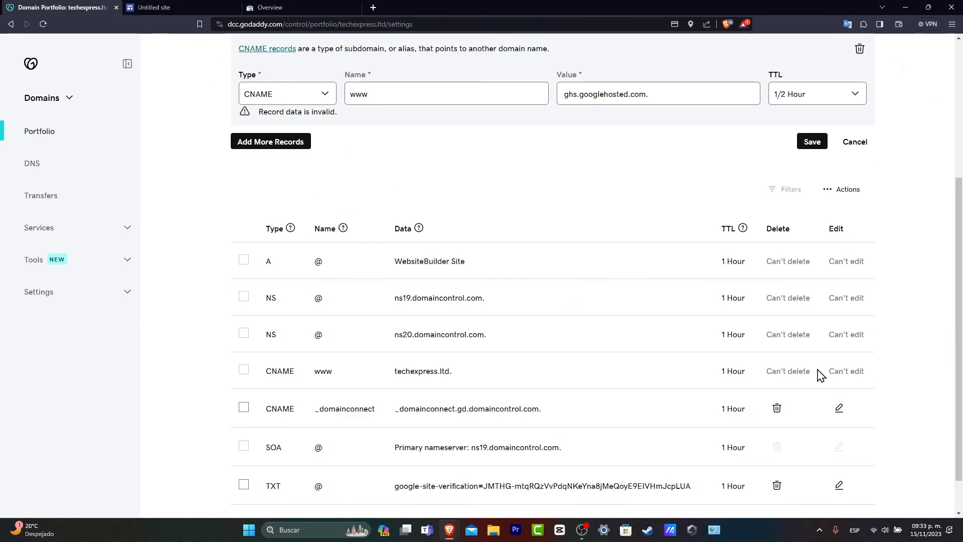
scroll(535, 206, "up", 4)
scroll(402, 299, "down", 4)
left_click_drag(273, 371, 679, 378)
left_click(192, 1)
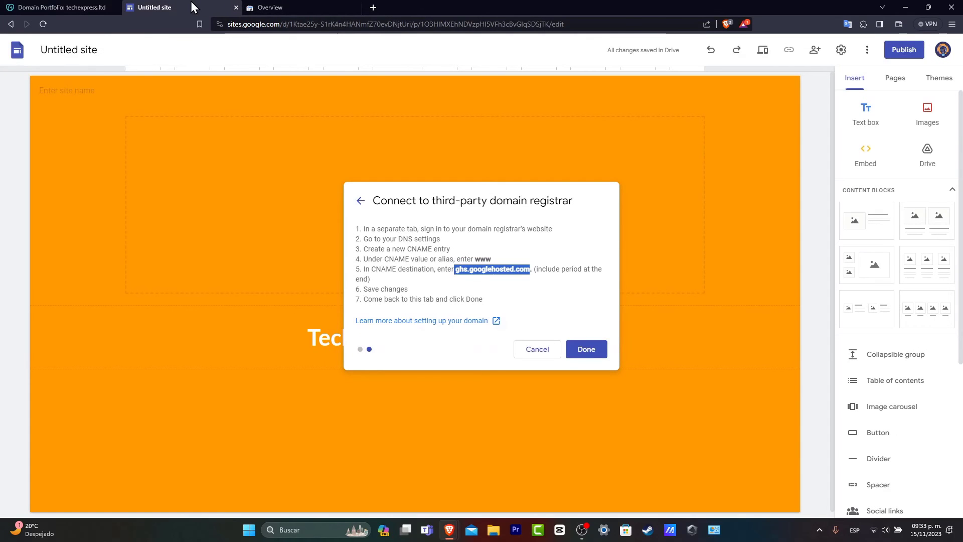
left_click(552, 319)
left_click(597, 350)
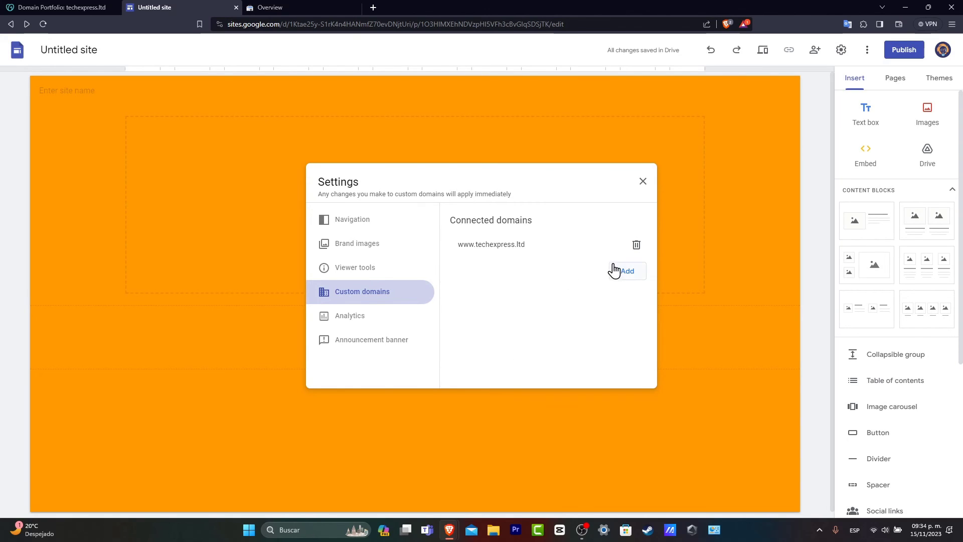
left_click(642, 182)
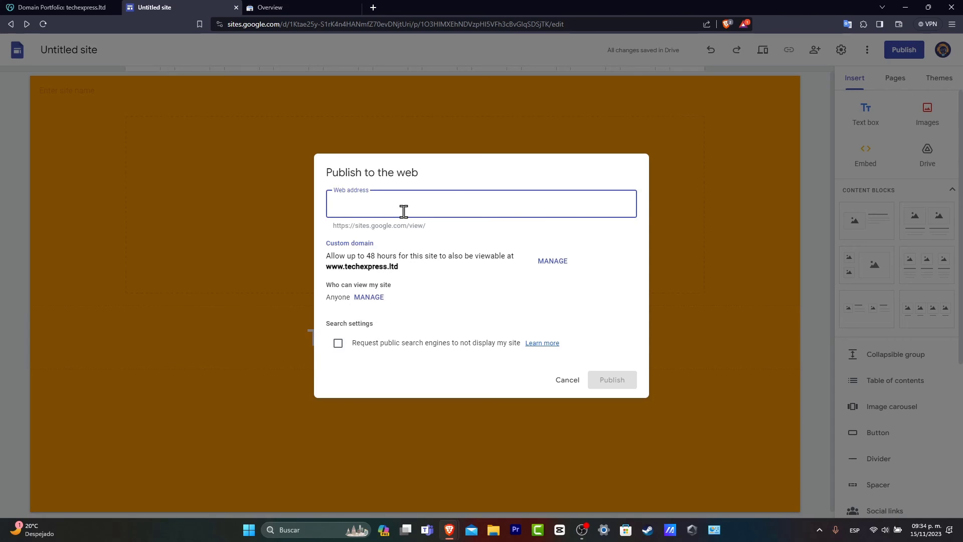
Enter techexpressltd as the web address, then review the address preview and the 48-hour custom domain note
type("tecg")
type("expressltd")
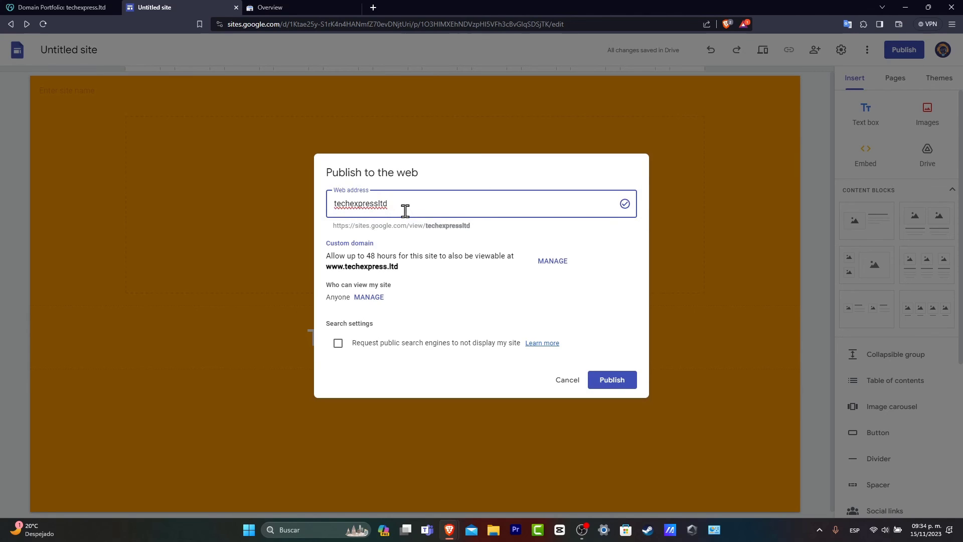
left_click_drag(362, 252, 445, 275)
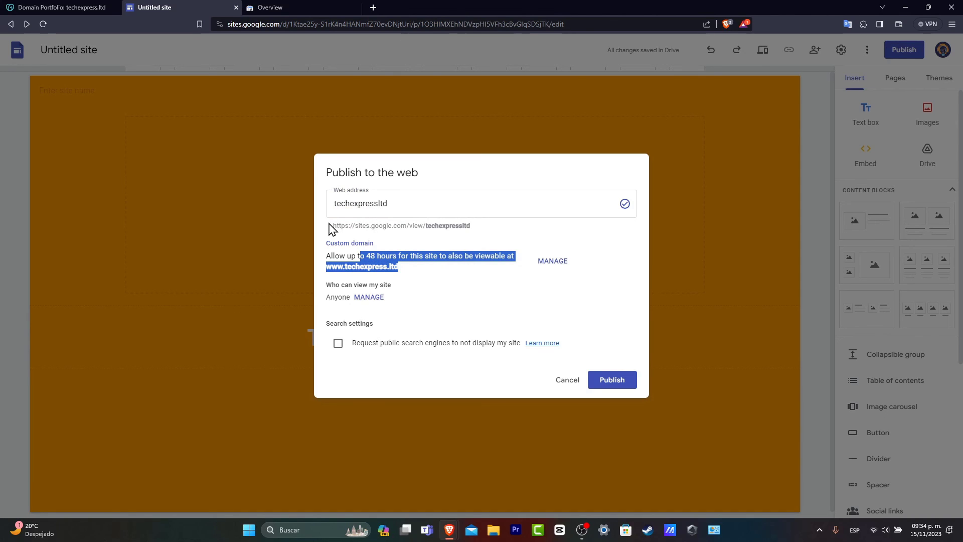
left_click_drag(332, 227, 487, 239)
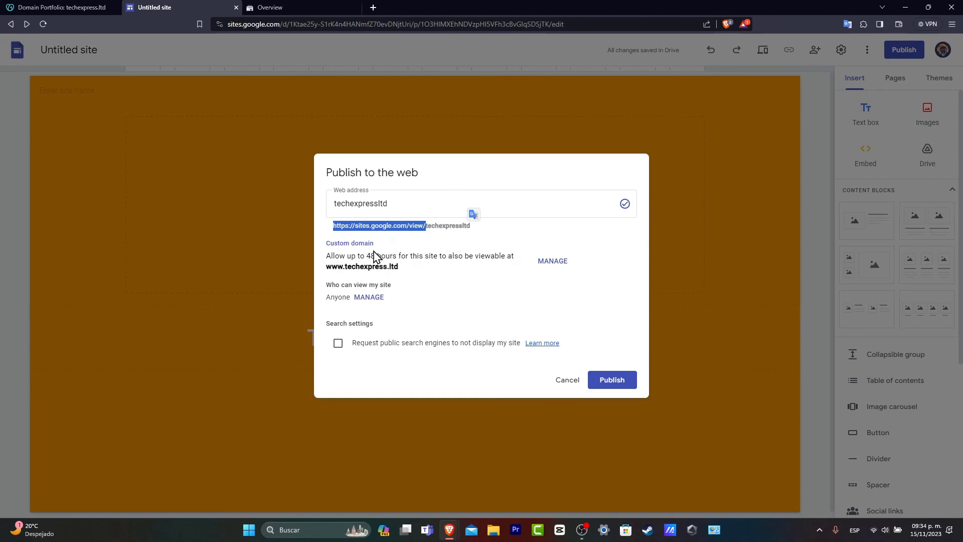
left_click_drag(367, 257, 440, 273)
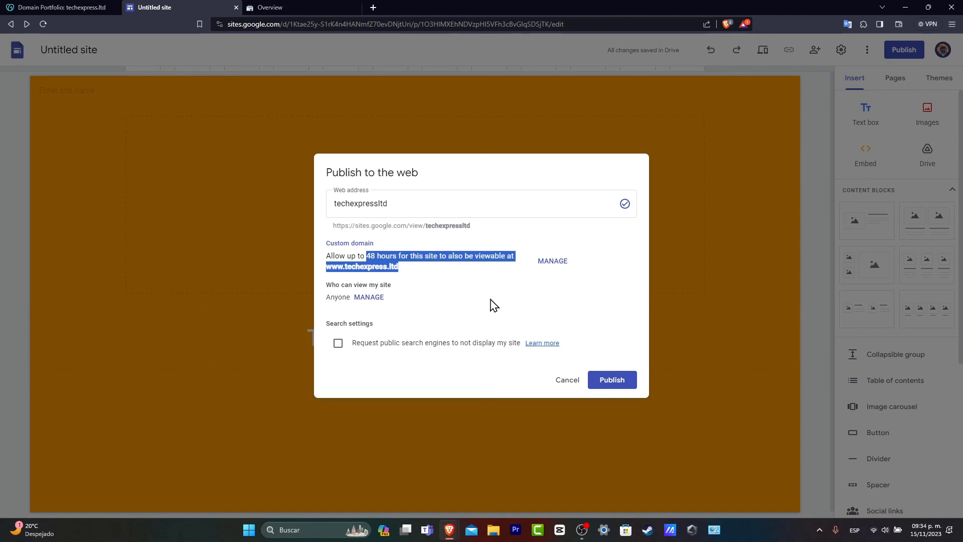
Publish the site, then load techexpress.ltd in a new tab to confirm it still shows Launching Soon
left_click(602, 378)
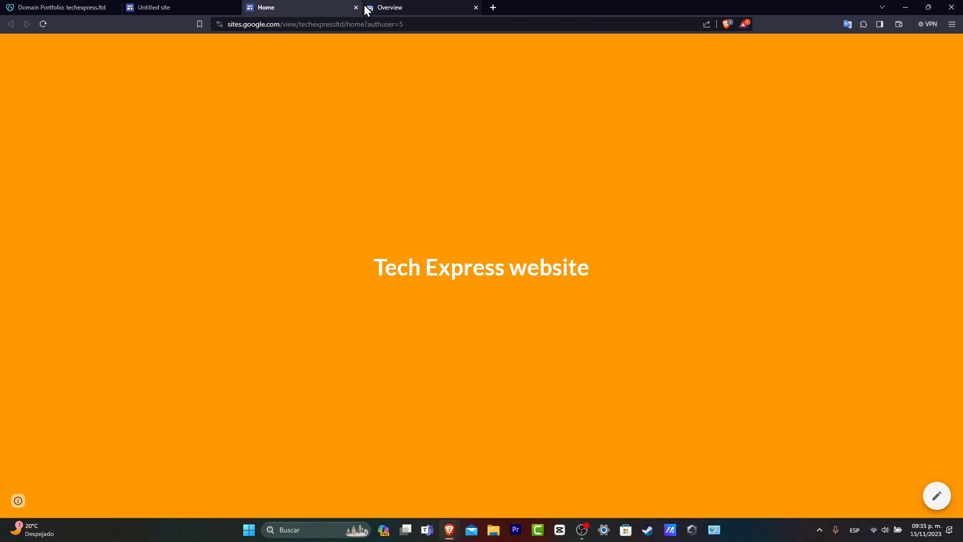
left_click(402, 8)
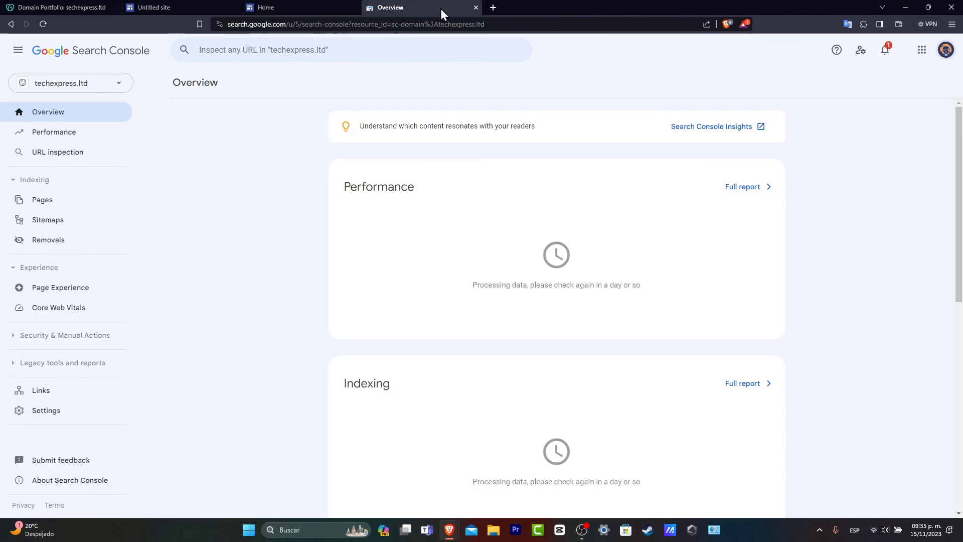
left_click(491, 8)
type("techexpress.ltd")
key("Return")
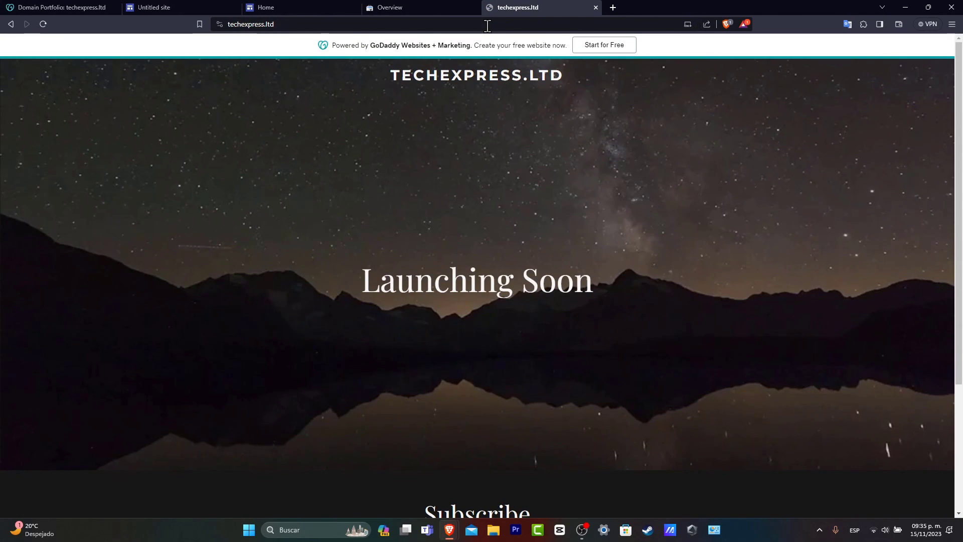
left_click(321, 6)
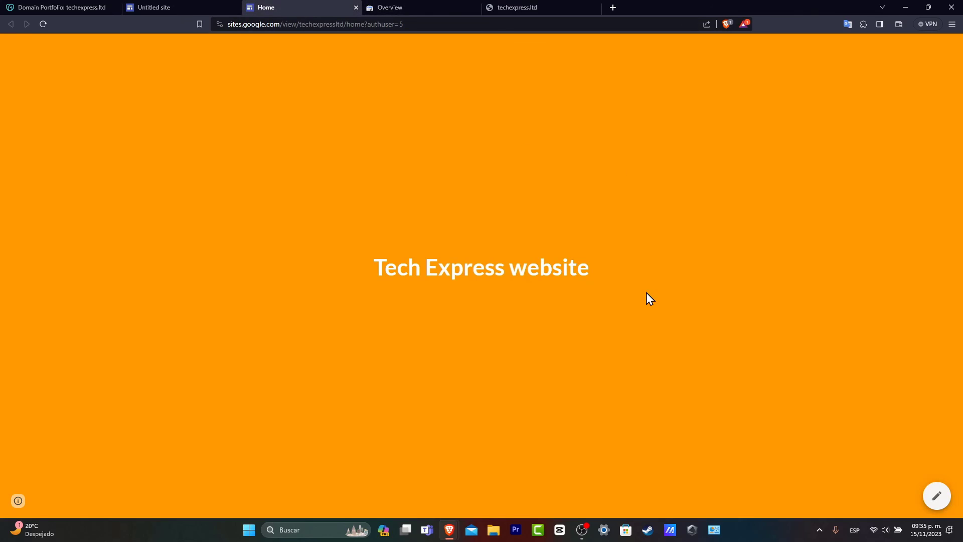